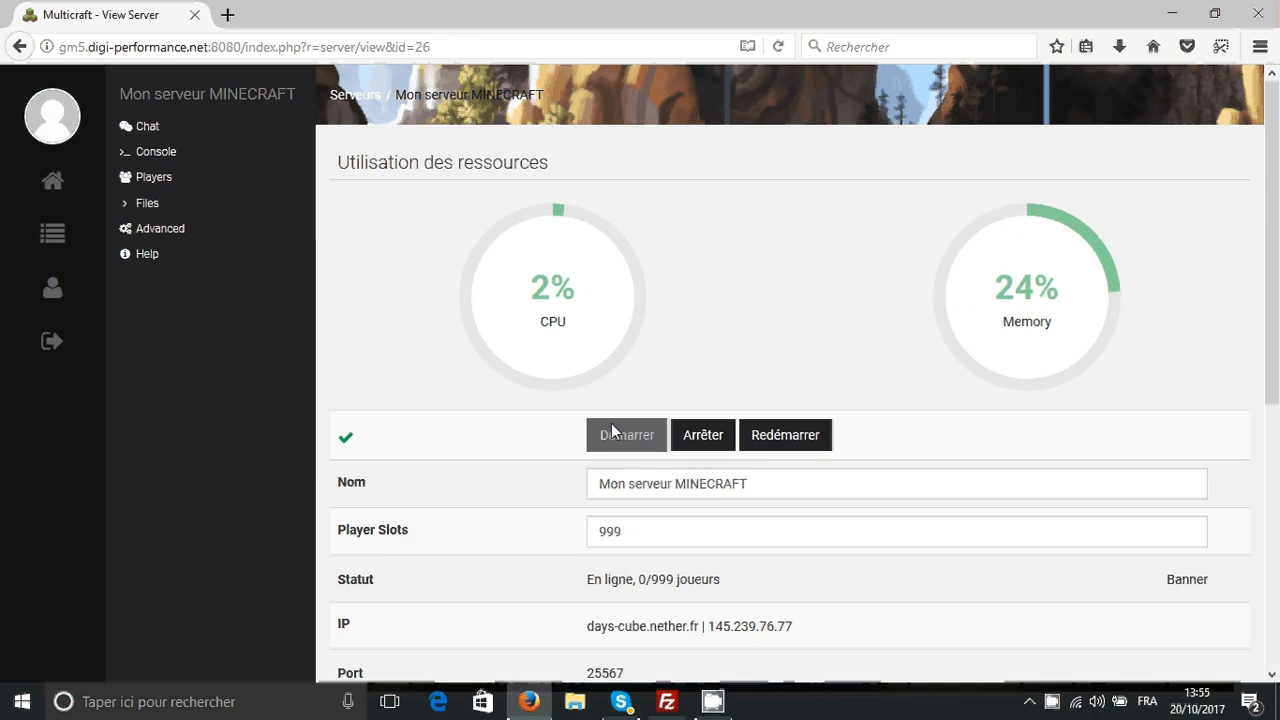
- Look over the Minecraft server's overview page, from its resource usage down to the address, port, world and JAR settings
left_click(667, 701)
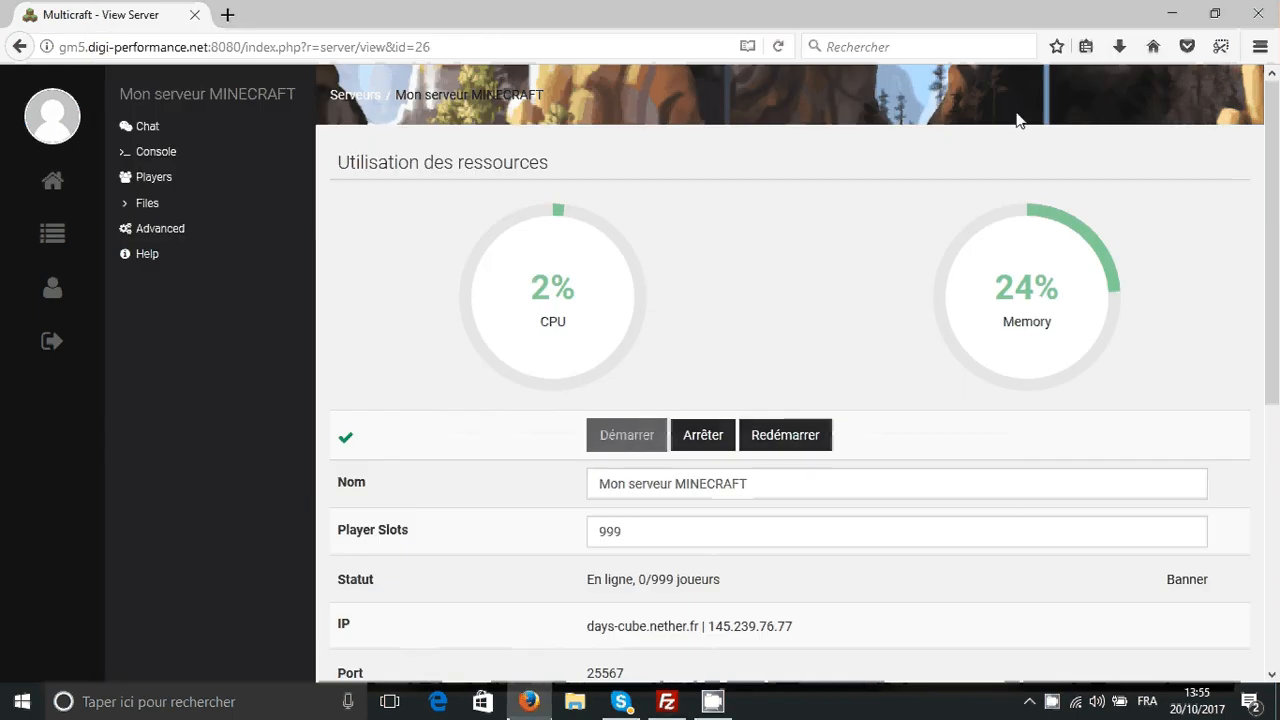
left_click(1101, 29)
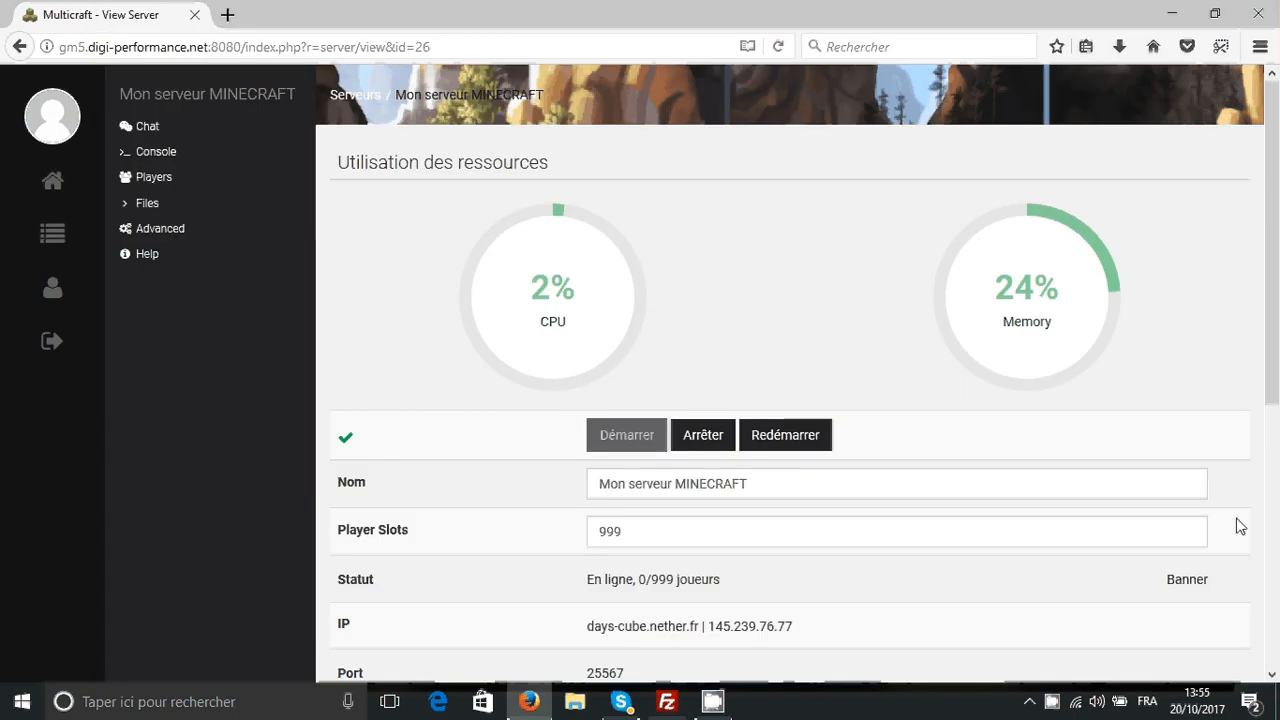
scroll(508, 311, "down", 3)
scroll(512, 280, "down", 1)
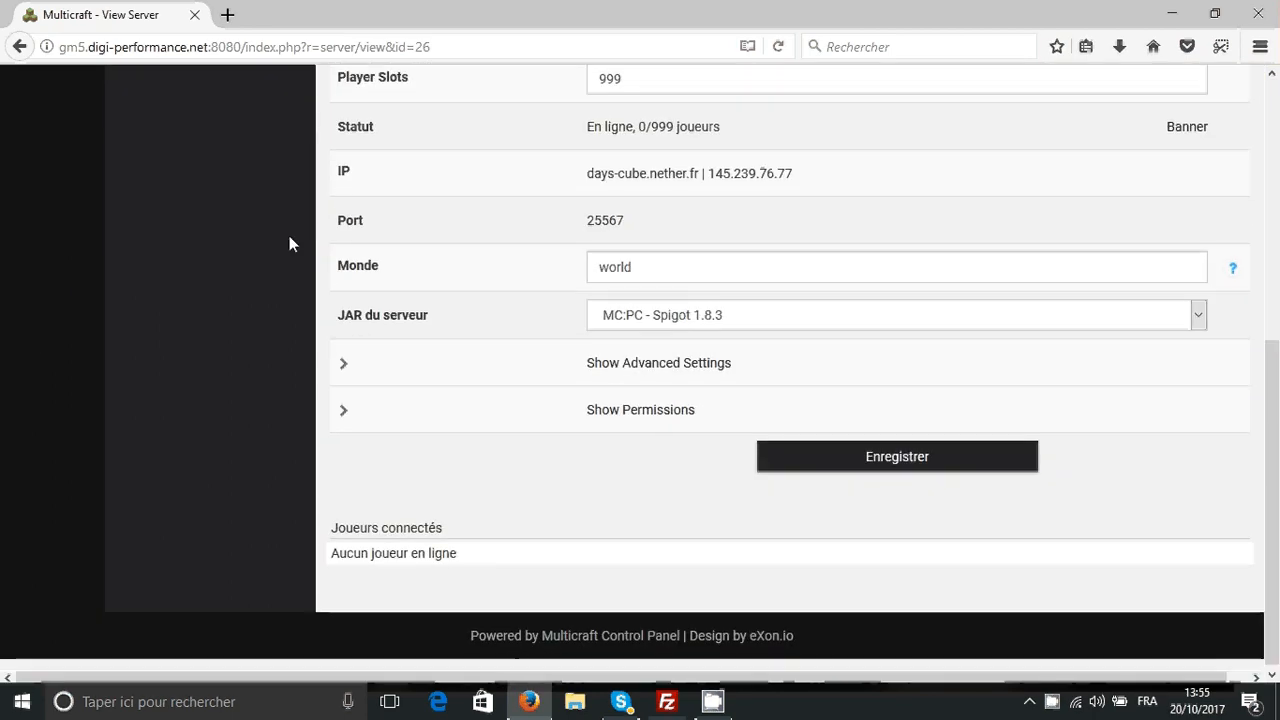
scroll(297, 228, "up", 3)
scroll(301, 220, "up", 2)
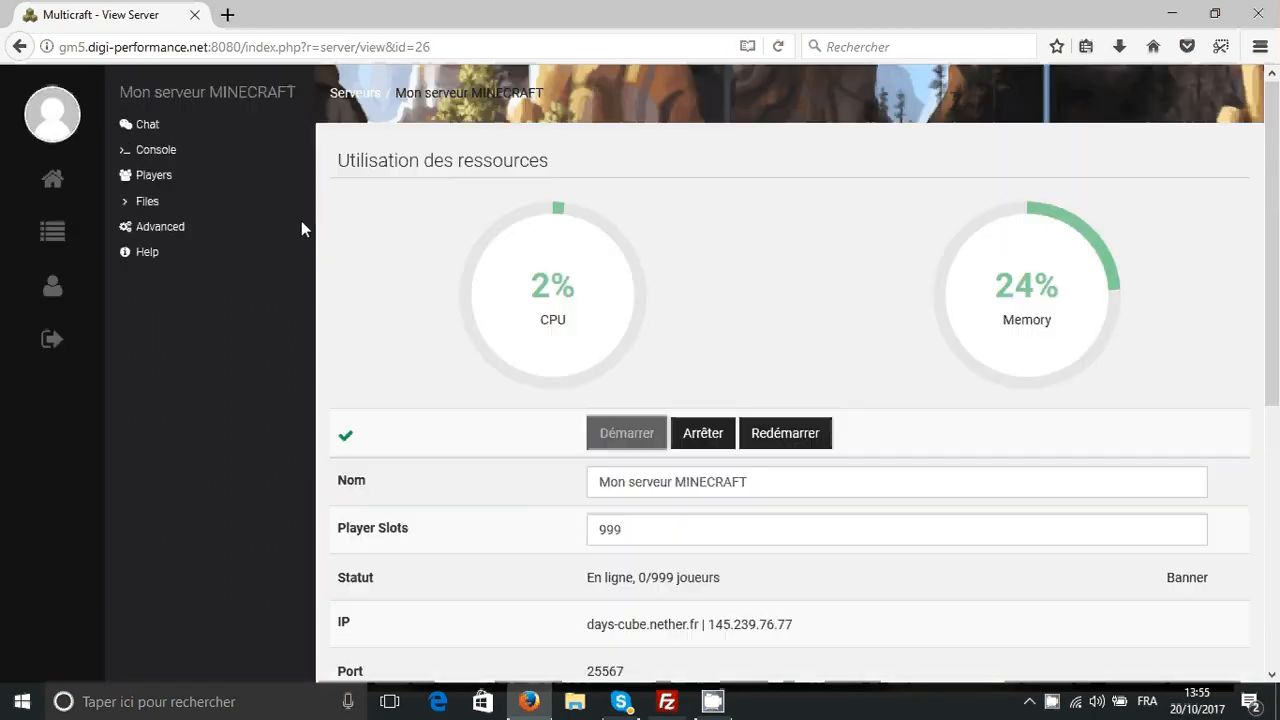
scroll(305, 219, "down", 5)
scroll(215, 228, "up", 5)
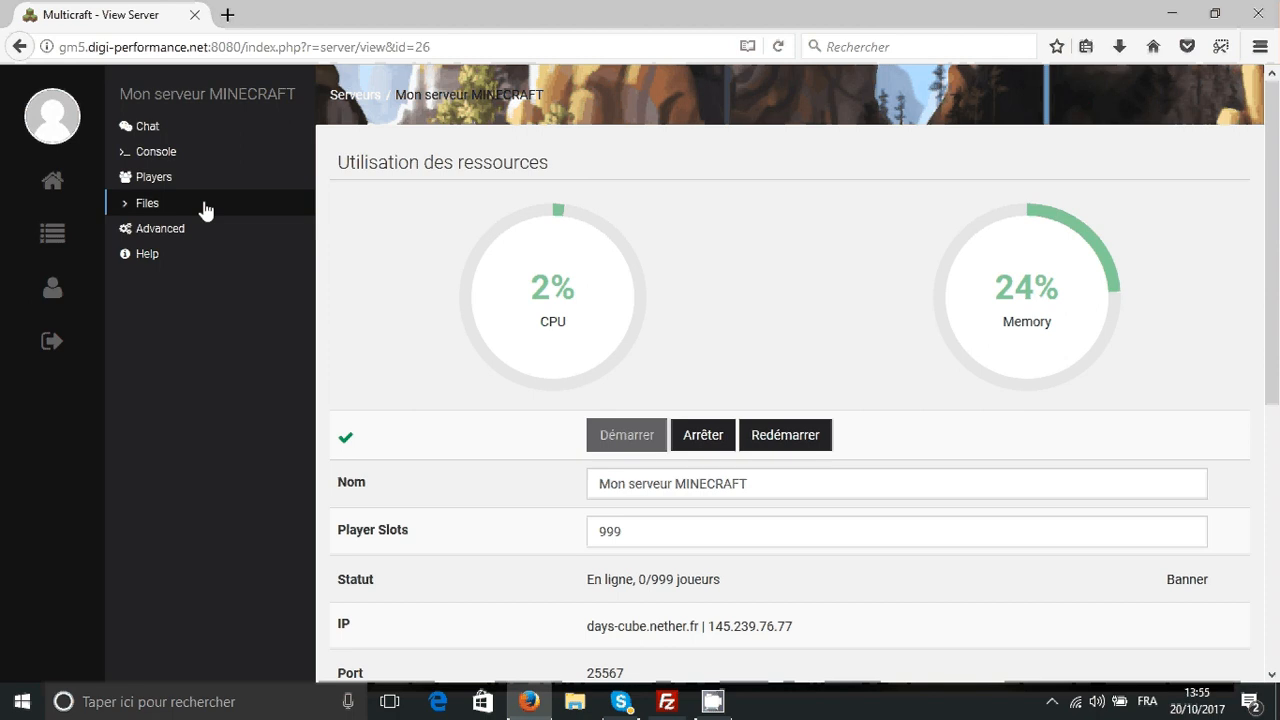
- Open the FTP File Access page of the Minecraft server
left_click(218, 204)
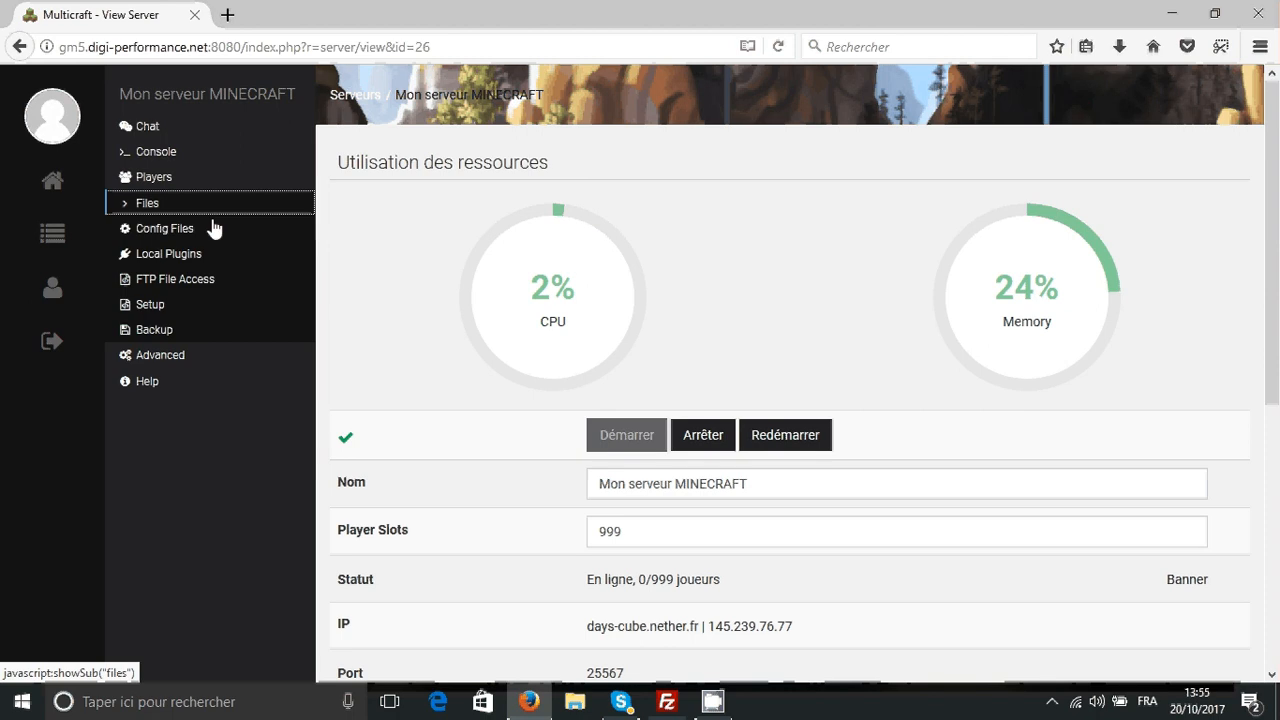
left_click(195, 283)
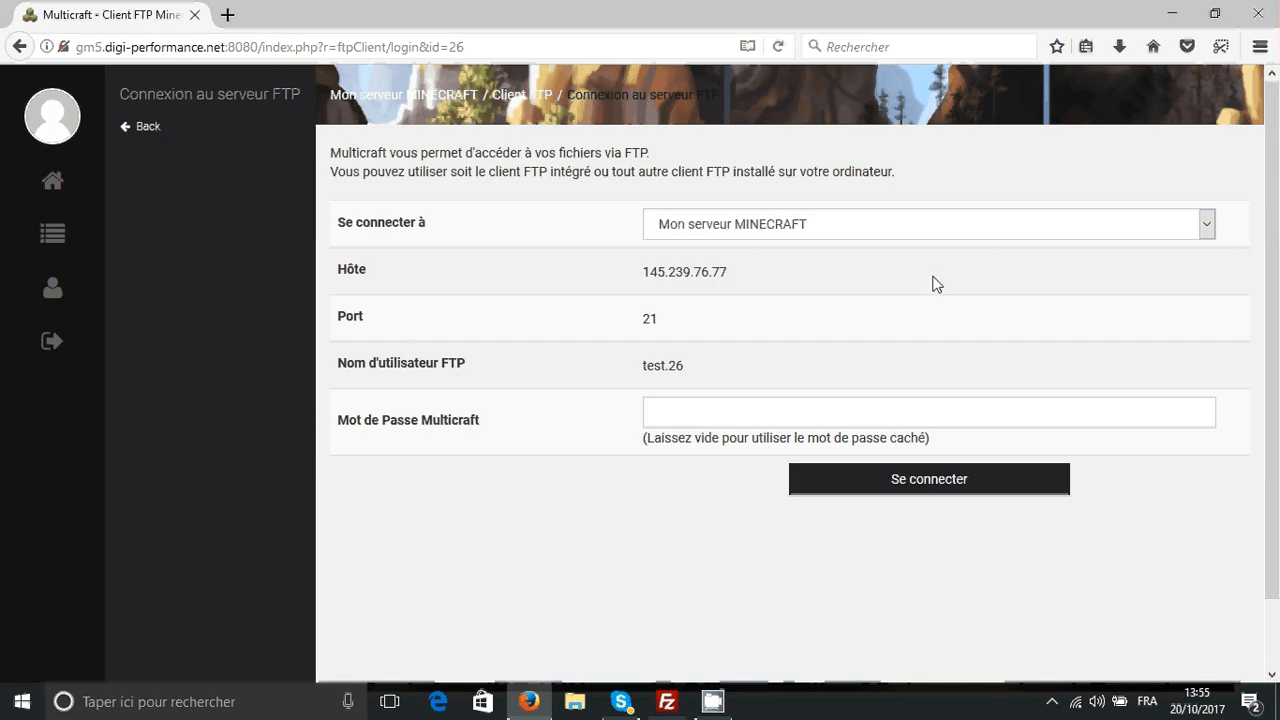
left_click(186, 128)
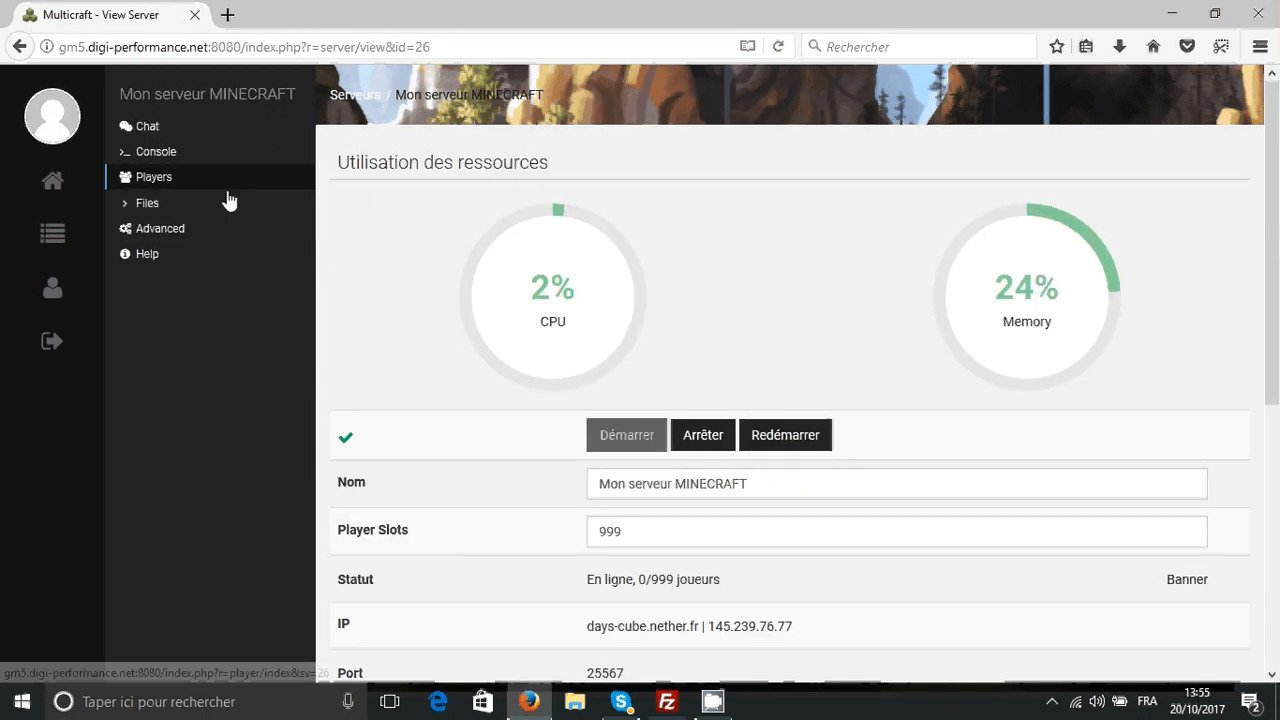
left_click(206, 208)
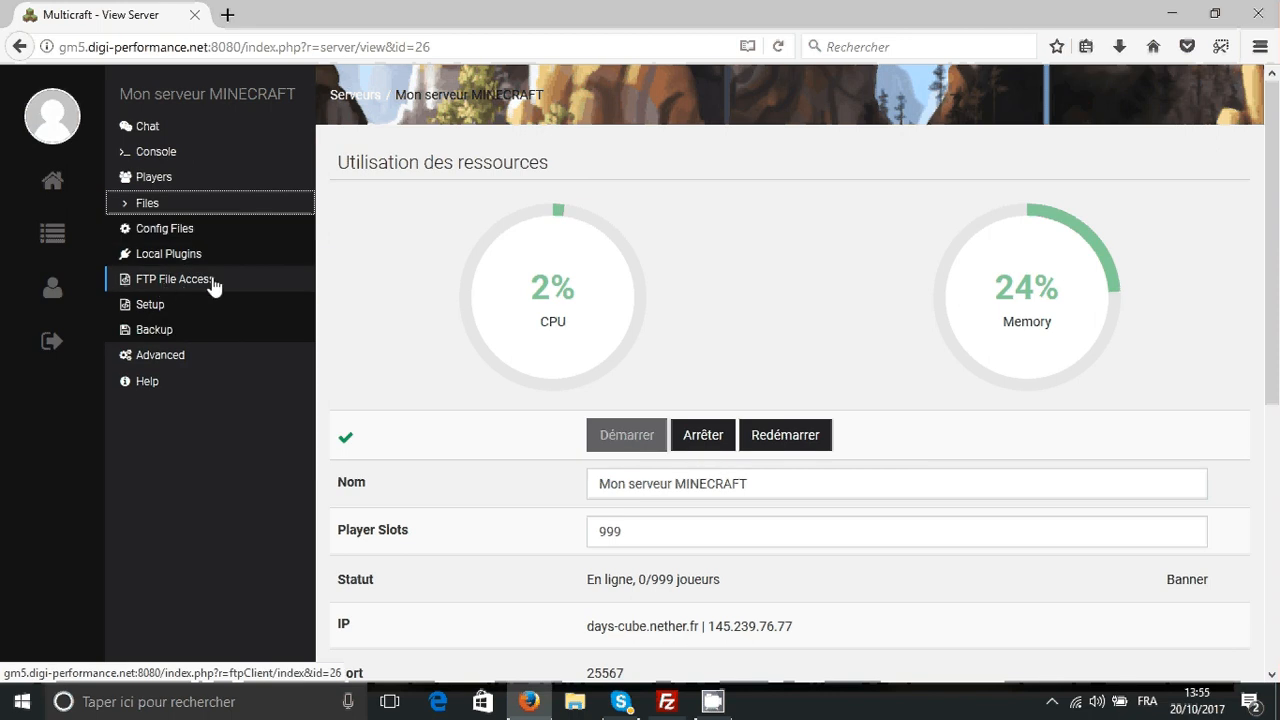
left_click(213, 286)
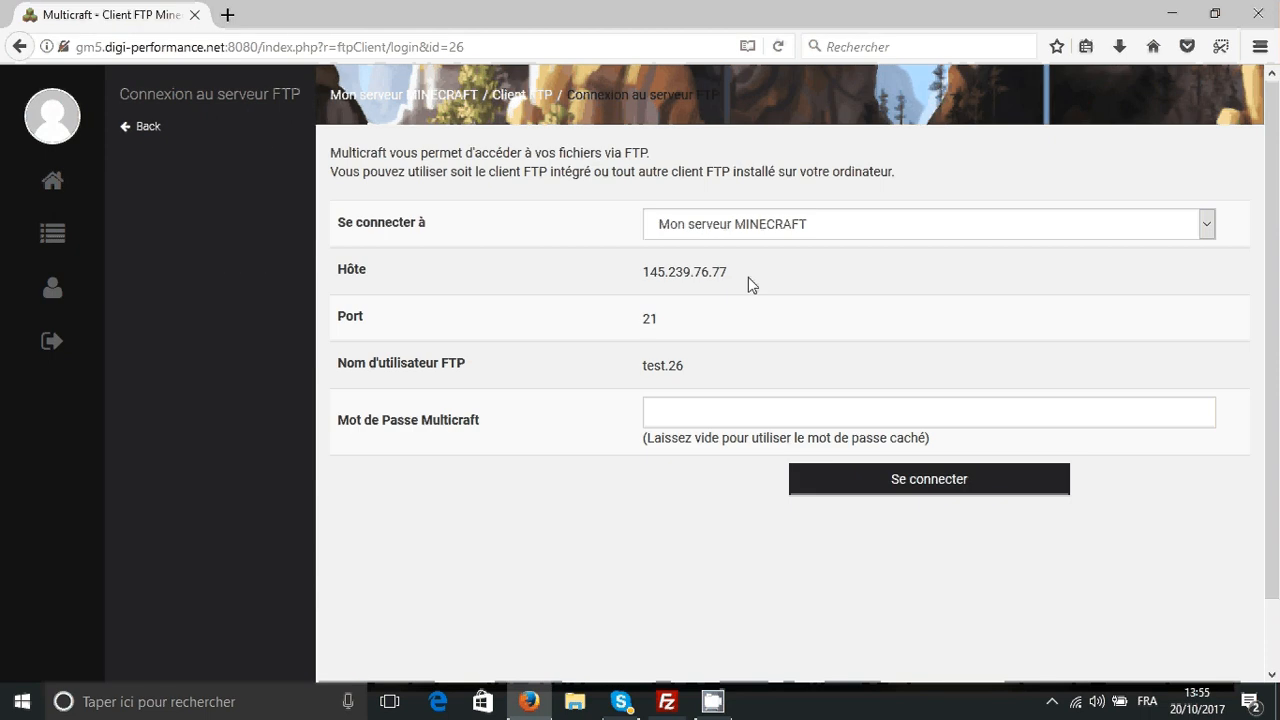
- Copy the FTP host address 145.239.76.77 and paste it as the quick-connect host in FileZilla
left_click_drag(748, 277, 617, 280)
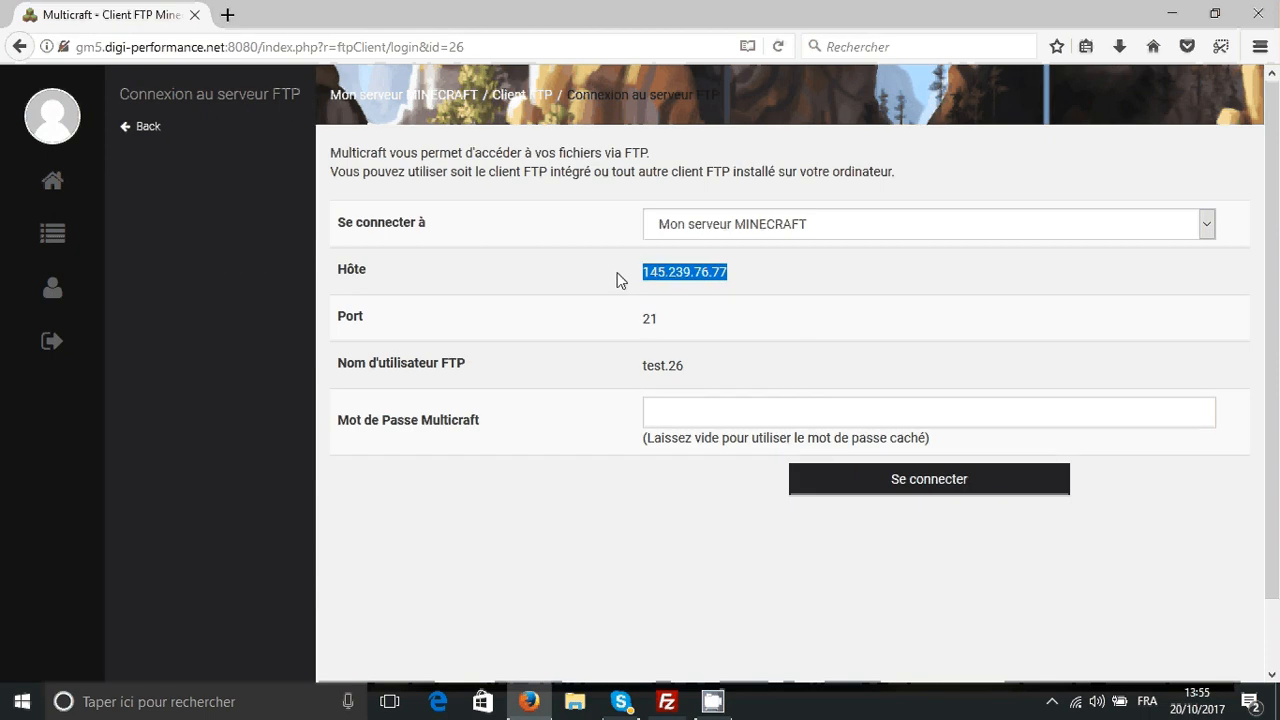
left_click(781, 276)
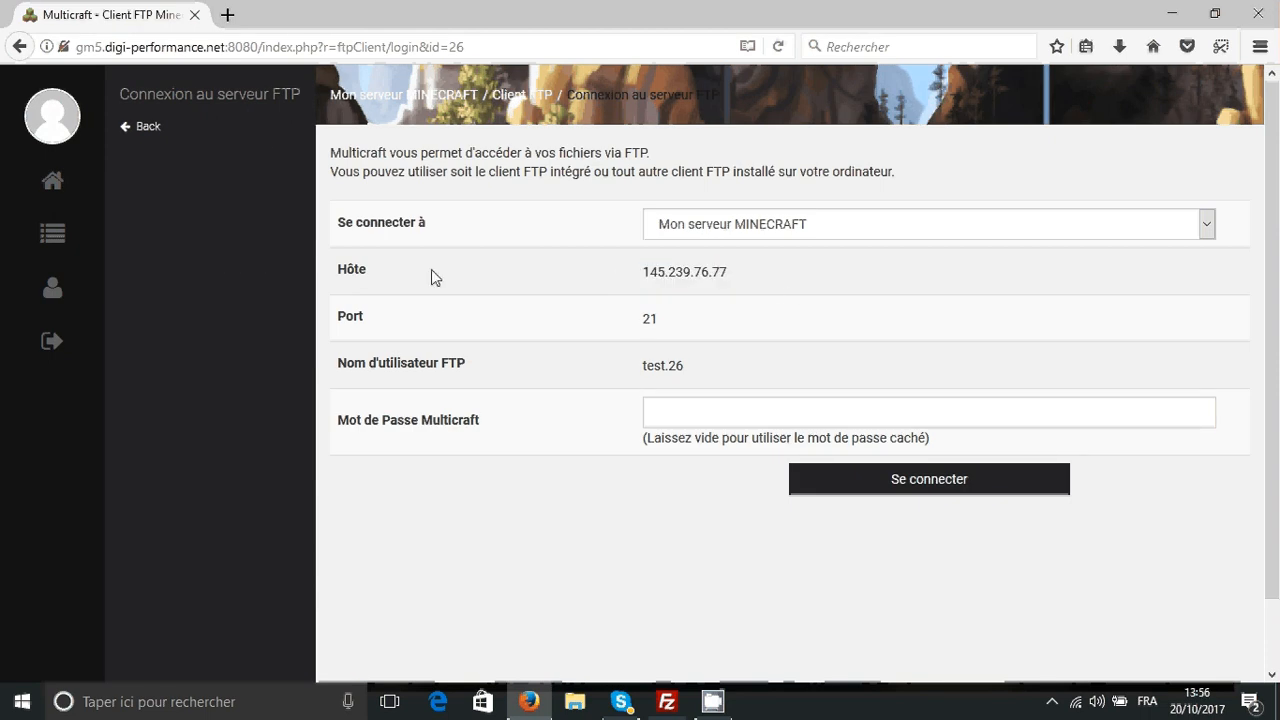
left_click_drag(777, 287, 640, 278)
key("ctrl+c")
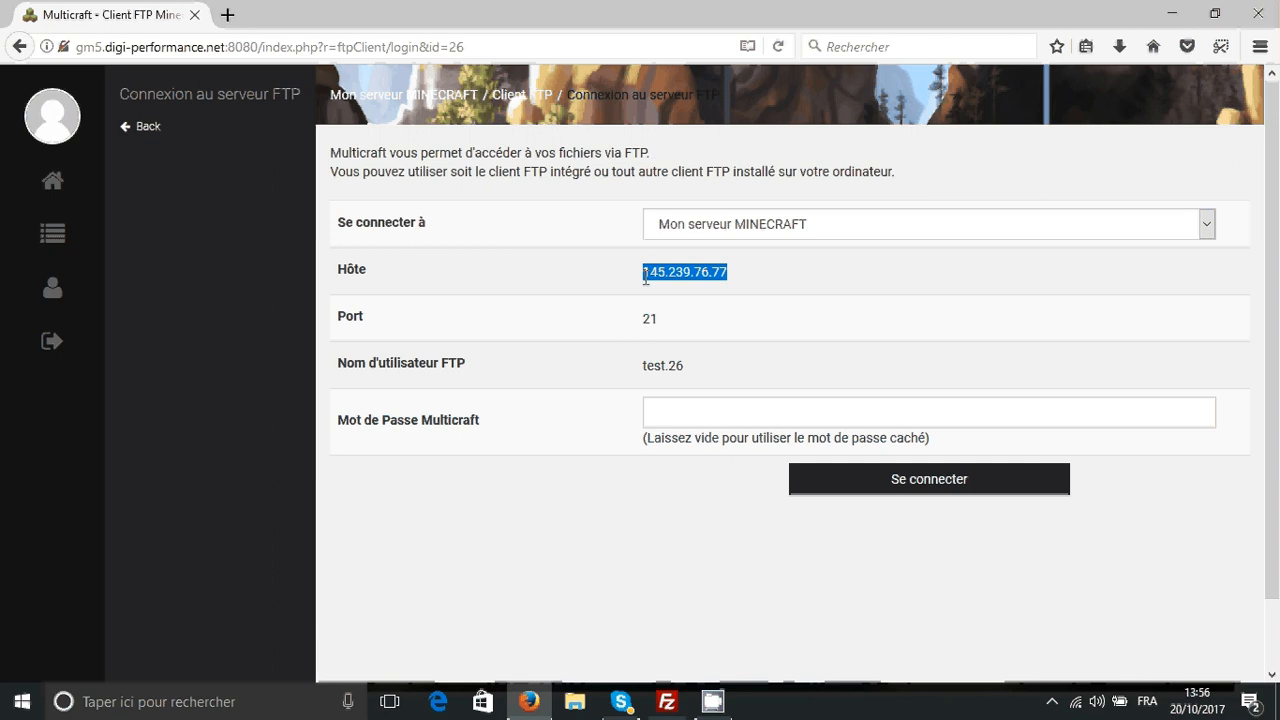
left_click(712, 701)
left_click(206, 101)
key("ctrl+v")
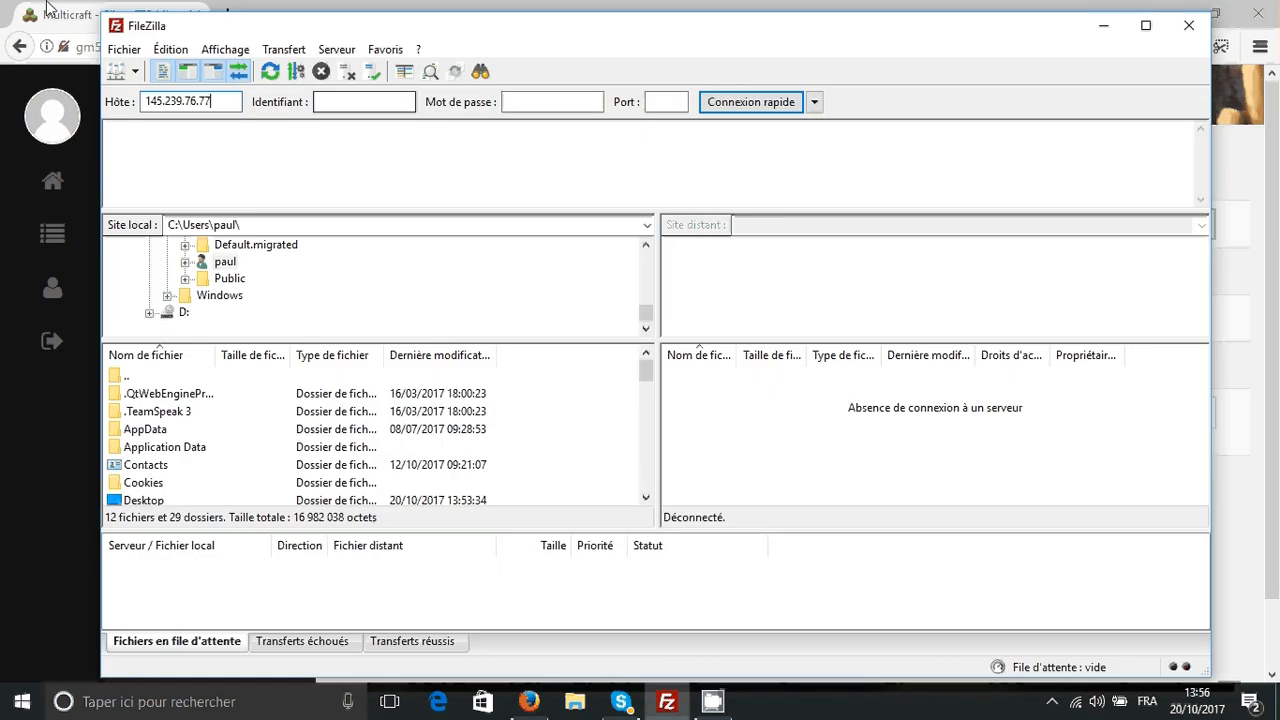
- Try to copy the FTP port from the control panel into FileZilla, and clear the host entry
left_click(46, 10)
left_click_drag(678, 315, 613, 327)
key("ctrl+c")
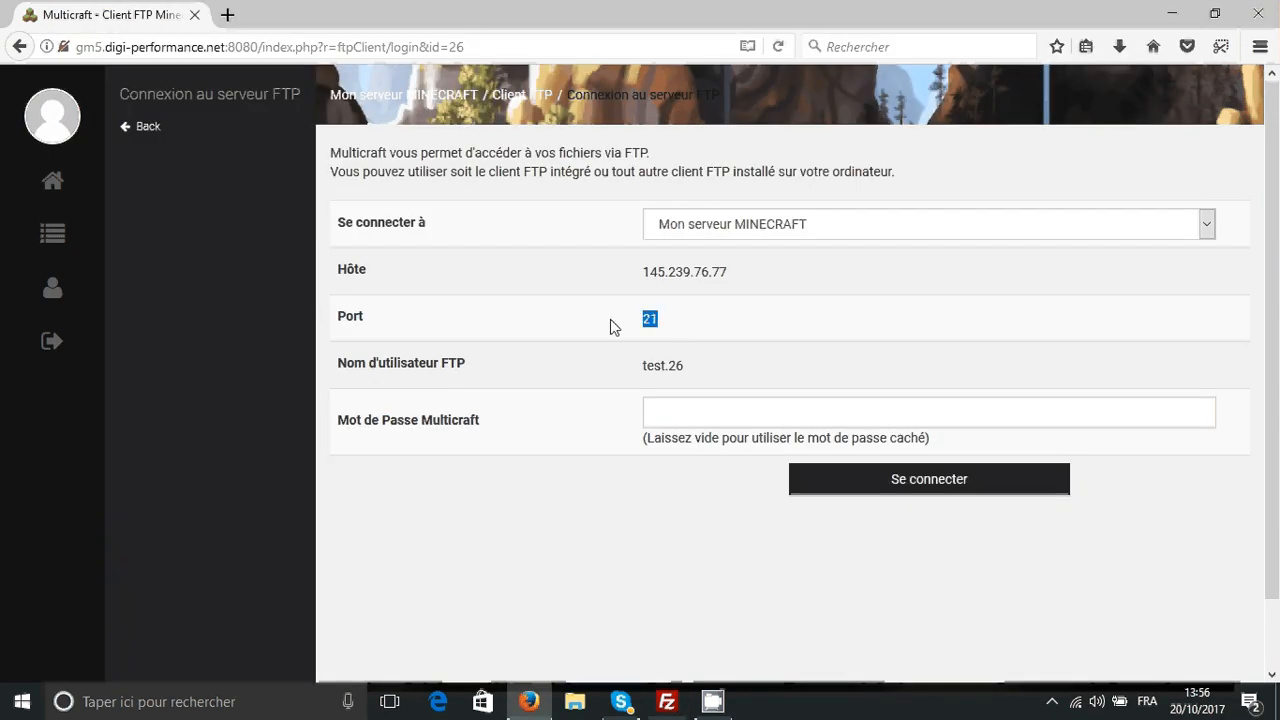
left_click(667, 701)
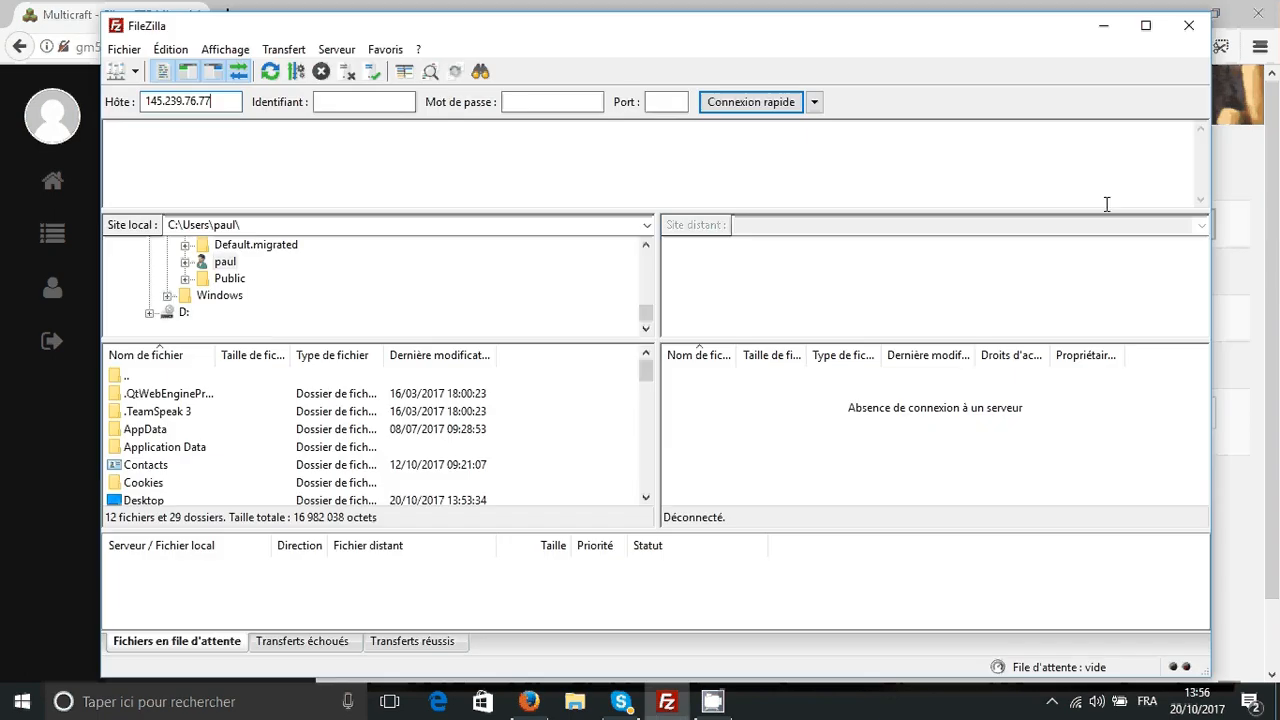
key("ctrl+v")
double_click(190, 101)
key("BackSpace")
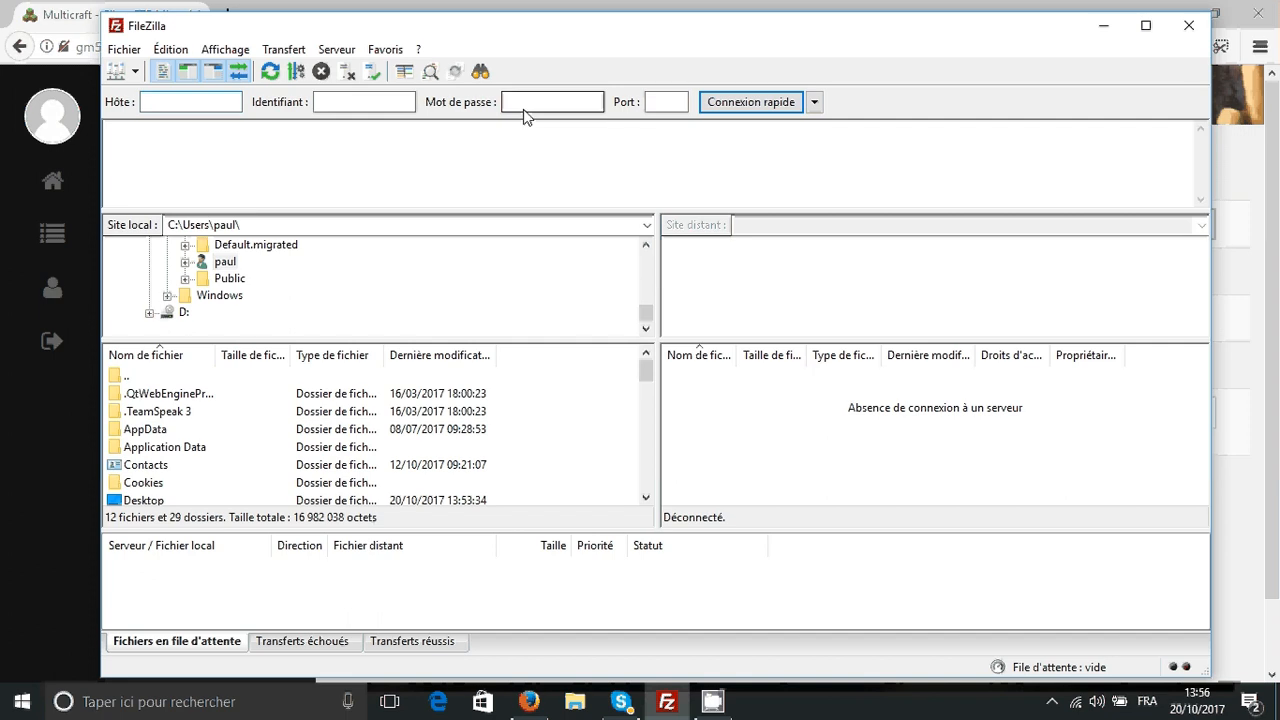
- Set the quick-connect port to 21 and the host to 145.239.76.77, copied from the control panel
left_click(666, 101)
type("21")
key("alt+Tab")
double_click(640, 272)
key("ctrl+c")
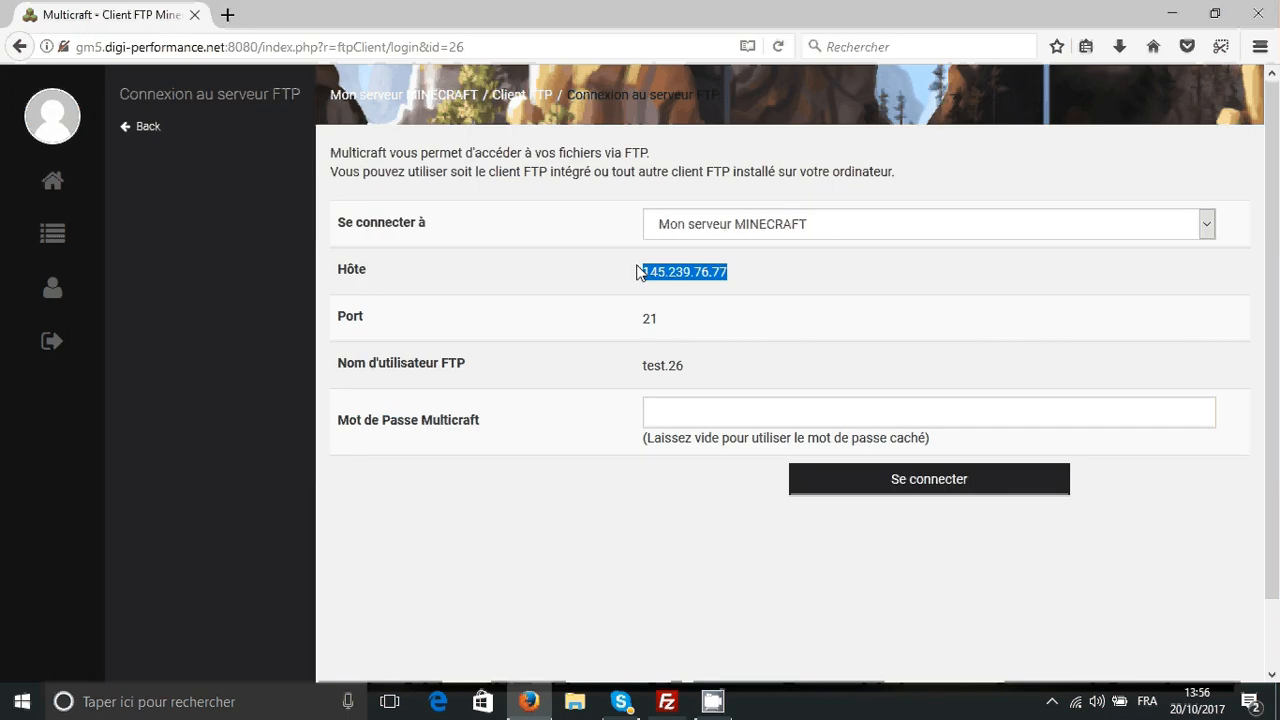
left_click(677, 712)
left_click(190, 101)
key("ctrl+v")
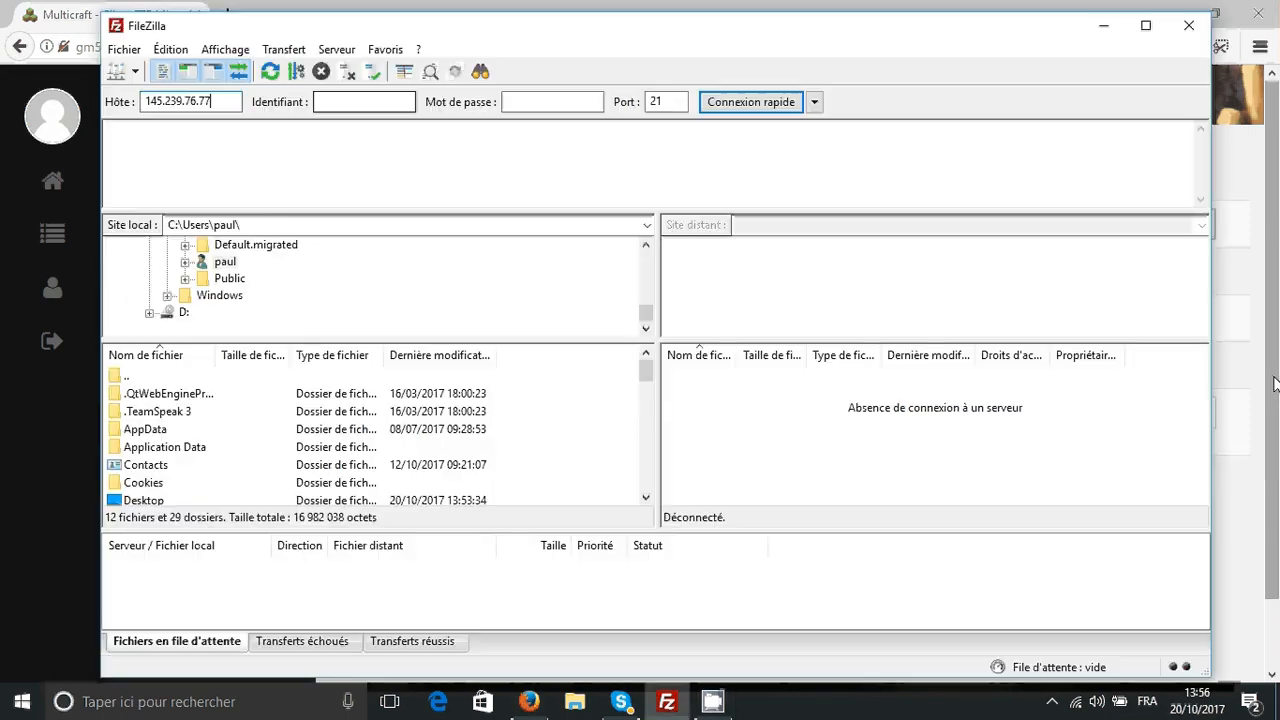
- Copy the FTP username test.26 from the control panel into FileZilla's quick-connect login
left_click(1239, 321)
left_click_drag(720, 363, 614, 366)
key("ctrl+c")
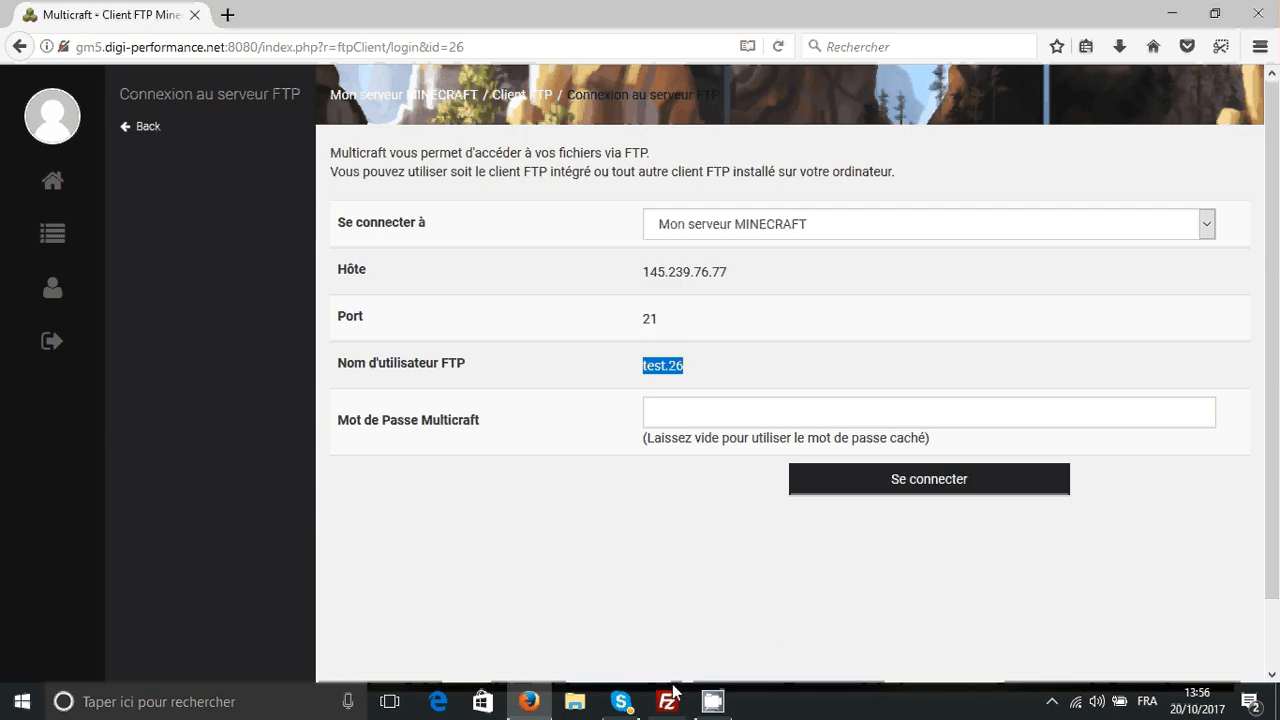
mouse_move(672, 703)
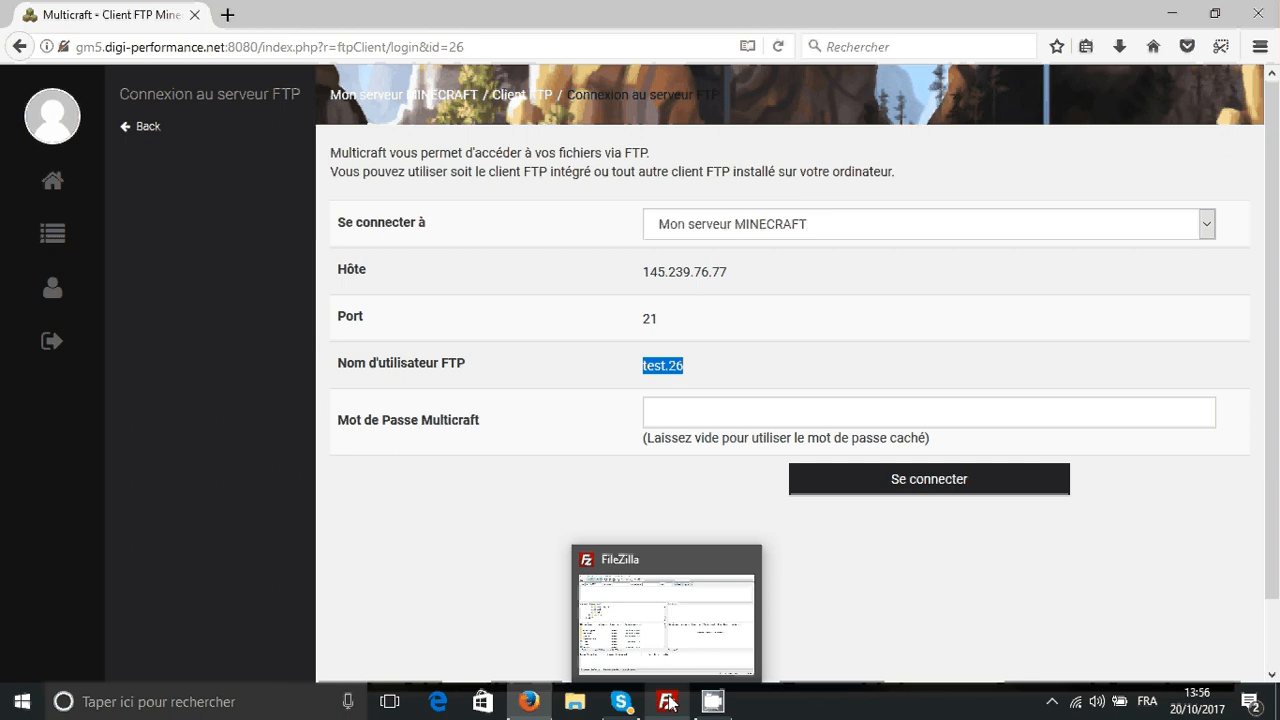
left_click(670, 703)
left_click(320, 104)
key("ctrl+v")
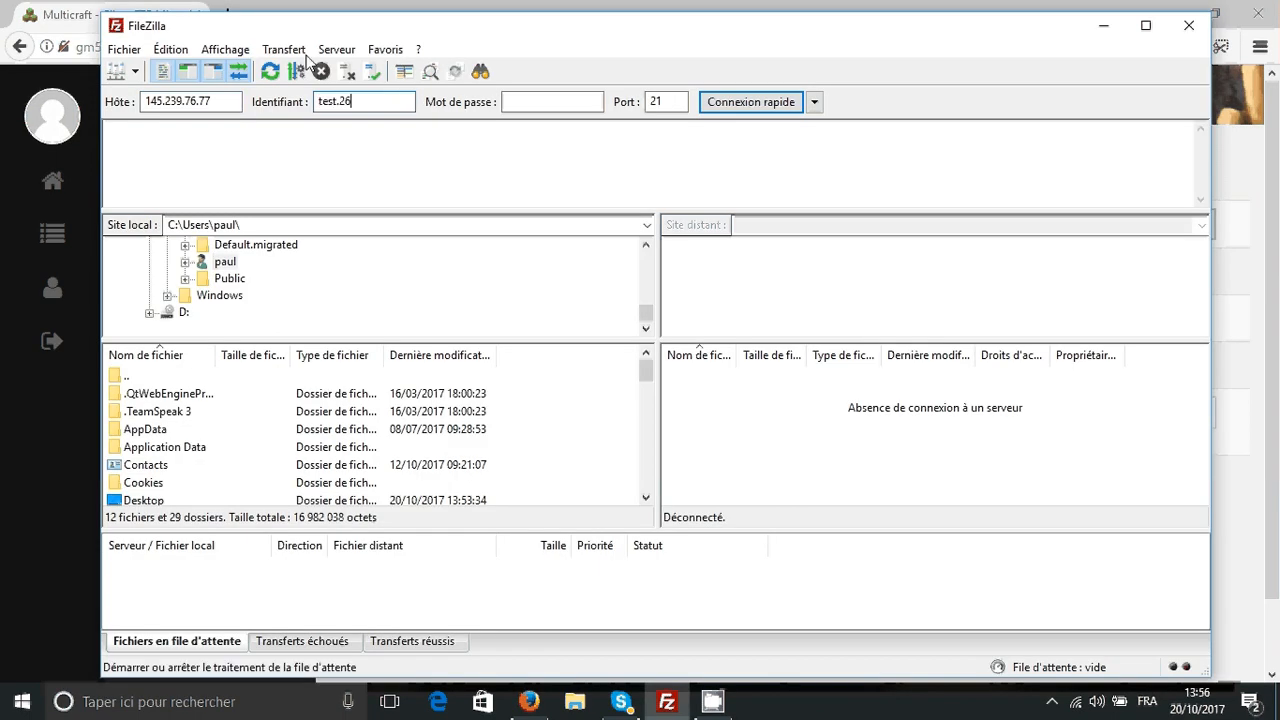
left_click_drag(398, 104, 250, 104)
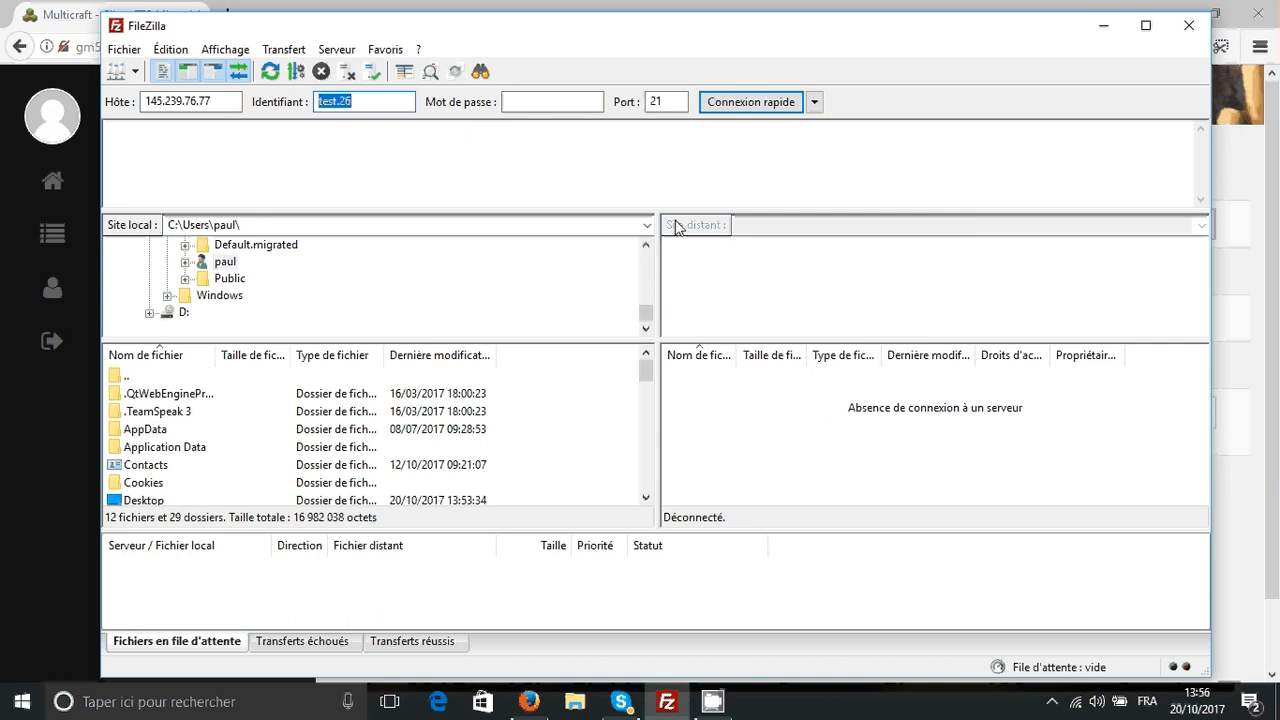
- Enter the Multicraft account password in FileZilla's quick connect and connect to the FTP server
left_click(1266, 165)
left_click(726, 410)
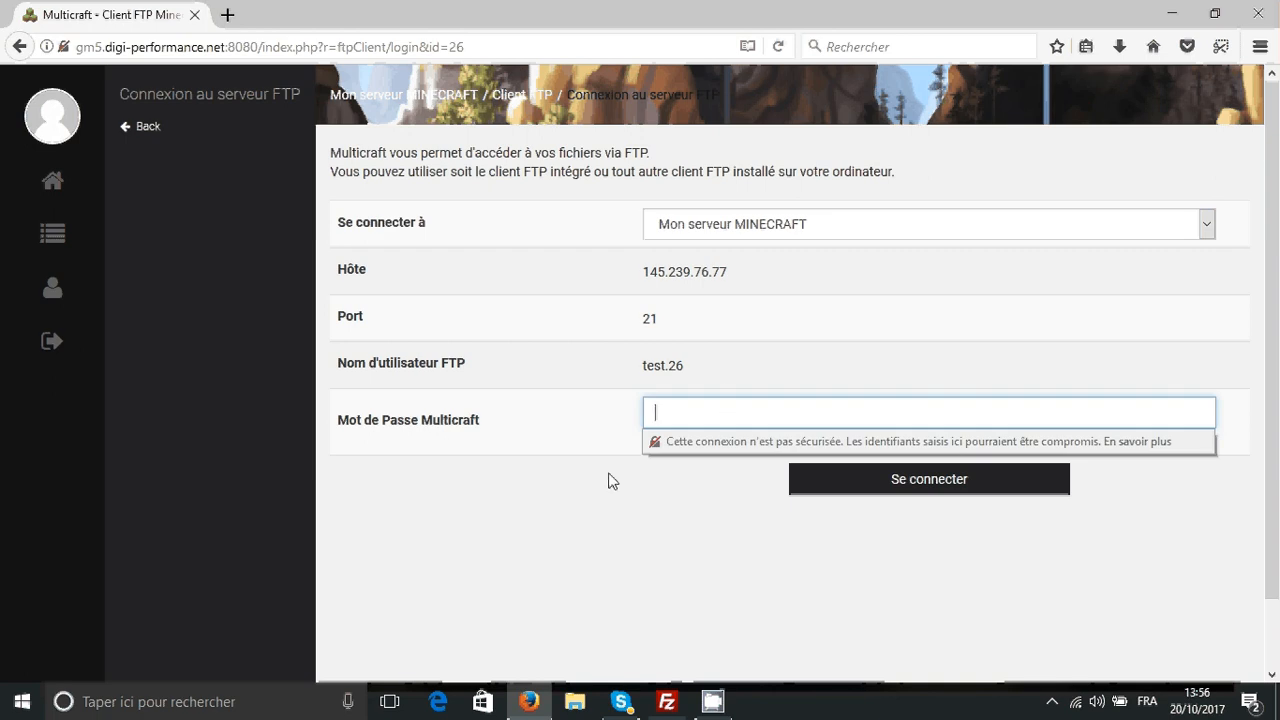
left_click(632, 525)
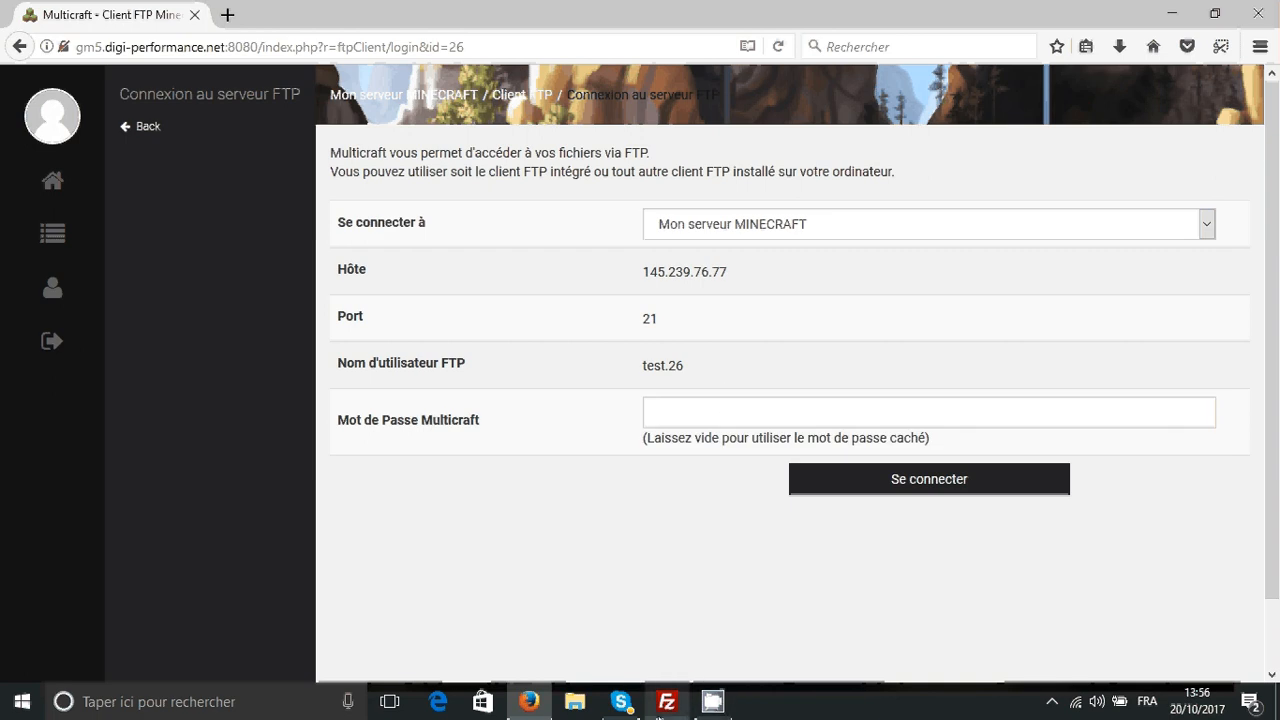
left_click(667, 701)
left_click(579, 103)
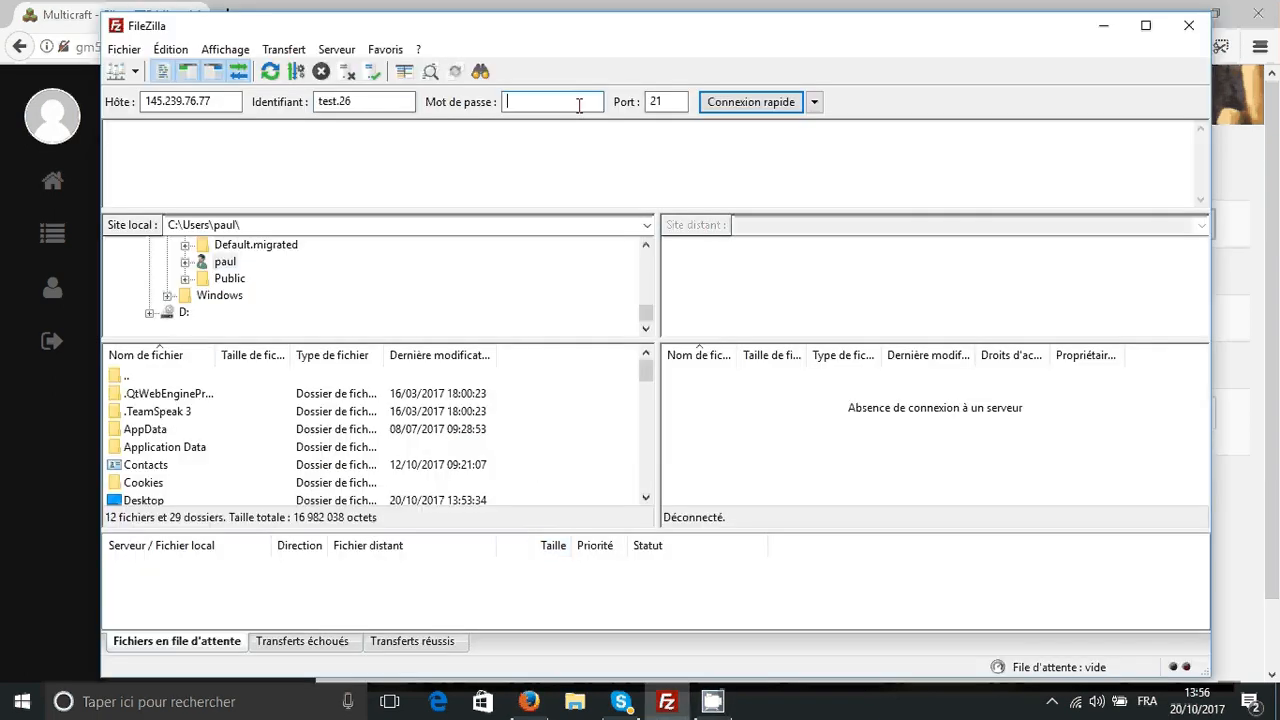
type("••••••••")
key("Return")
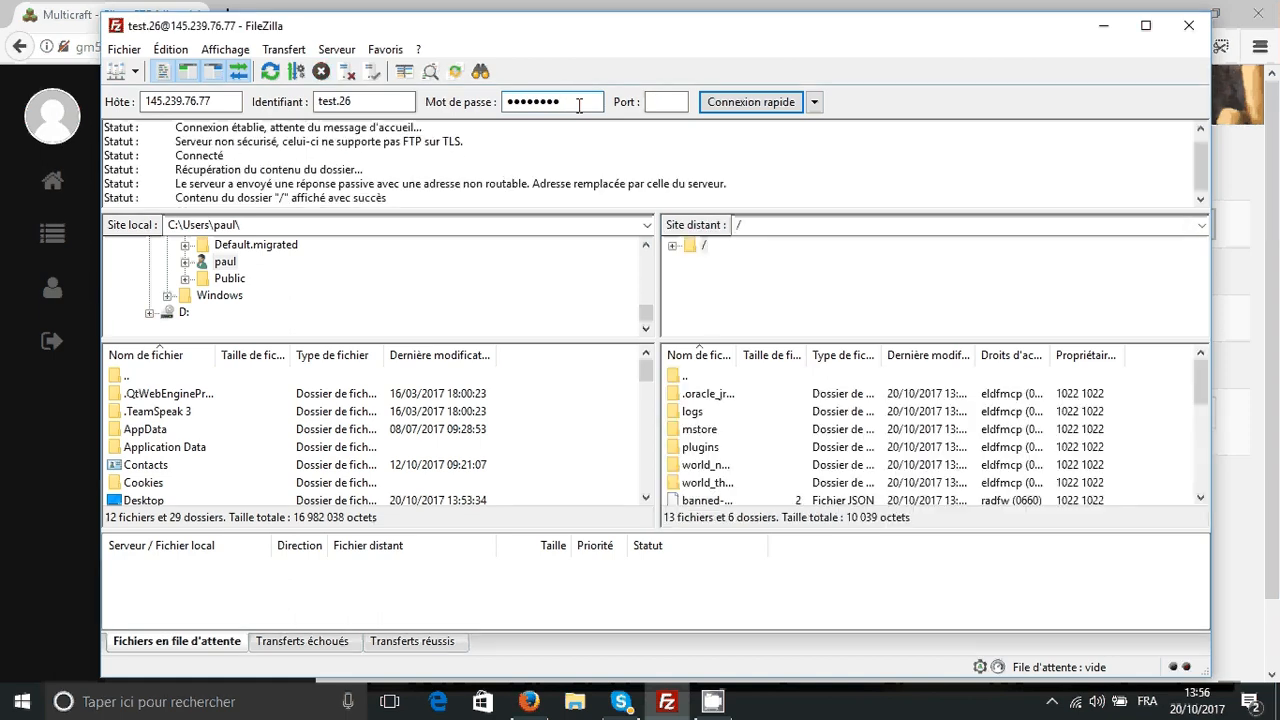
- Examine the remote root listing, including the mstore and plugins folders and the configuration files
left_click(790, 429)
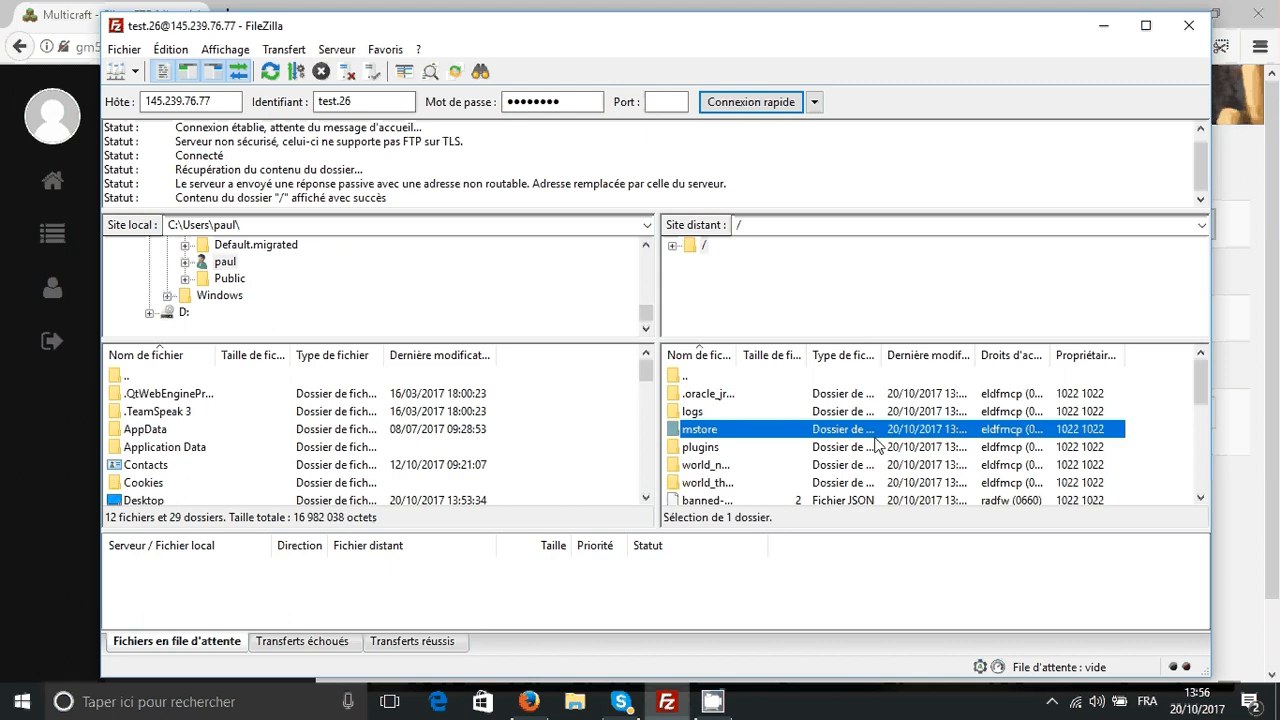
left_click(828, 448)
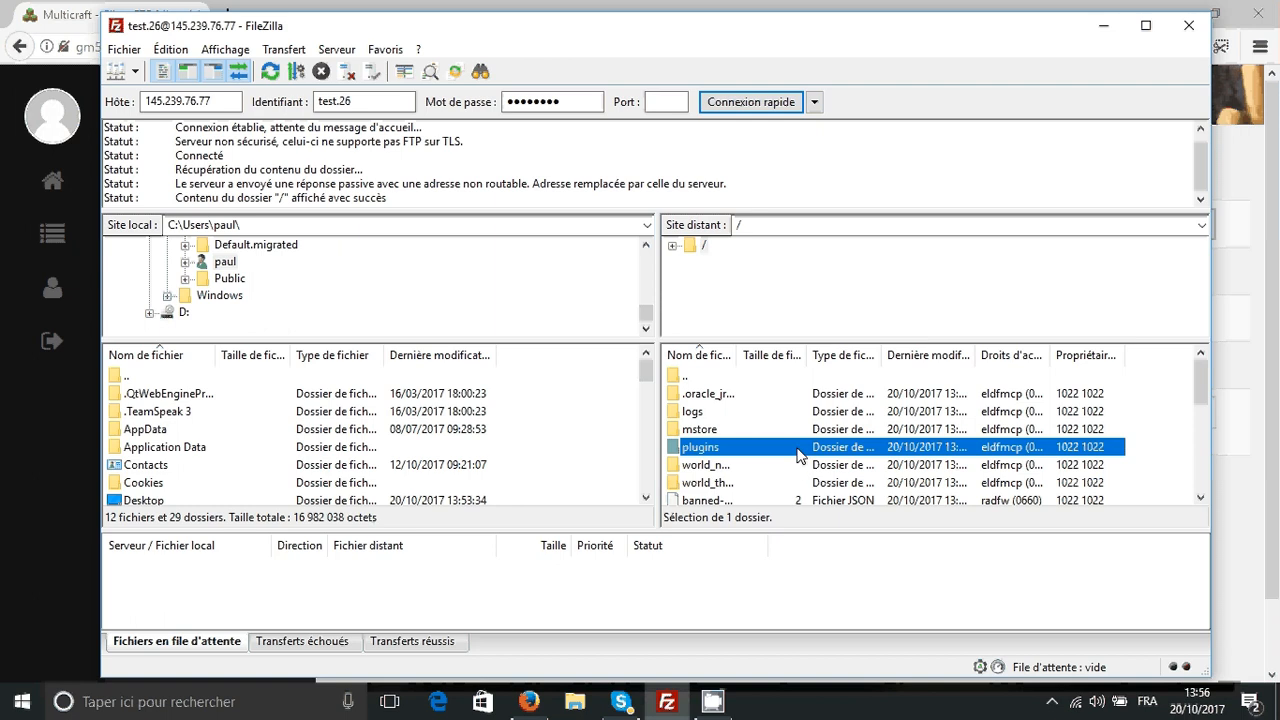
scroll(802, 450, "down", 3)
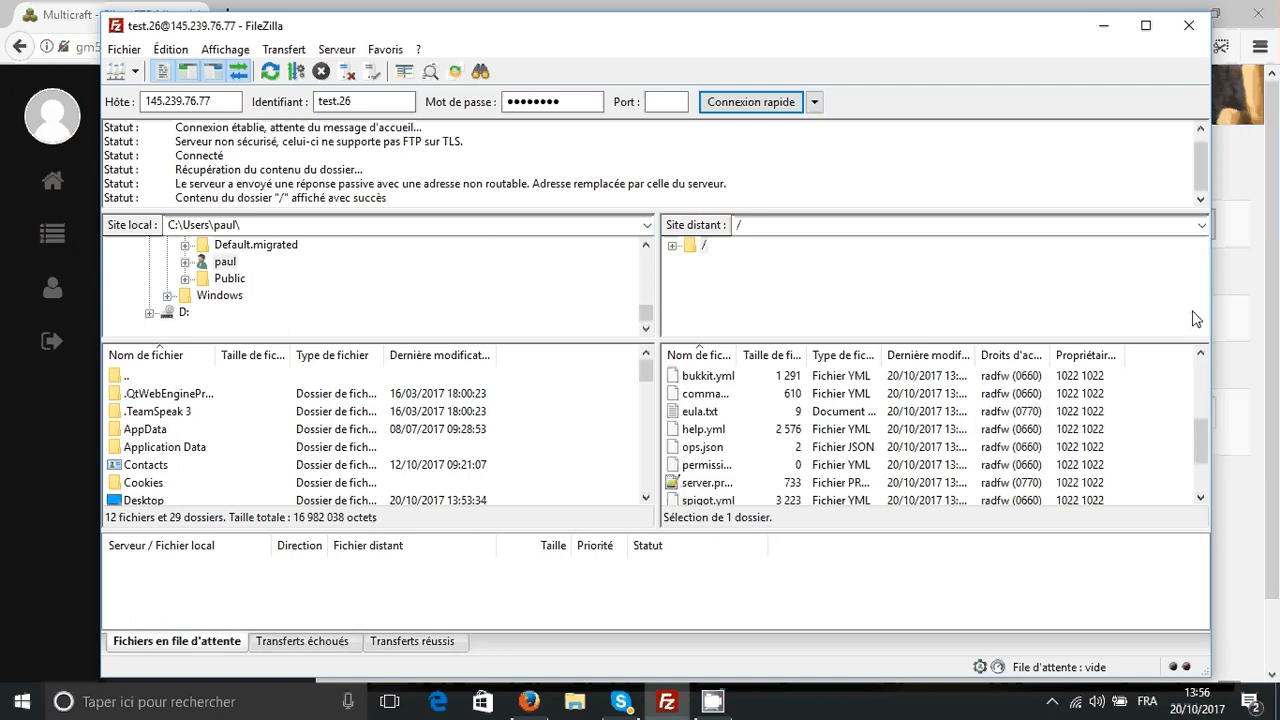
- Switch to the browser, leave the FTP login page and minimise the browser window
left_click(1247, 200)
left_click(175, 130)
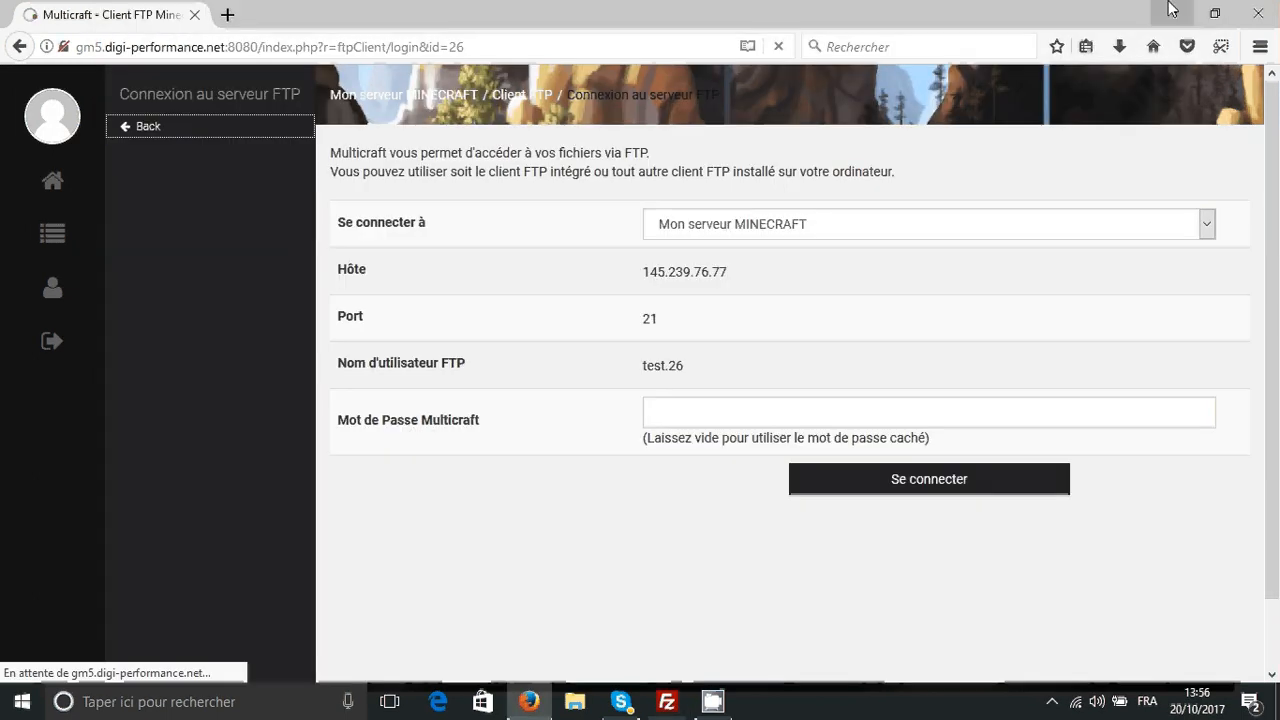
left_click(1170, 12)
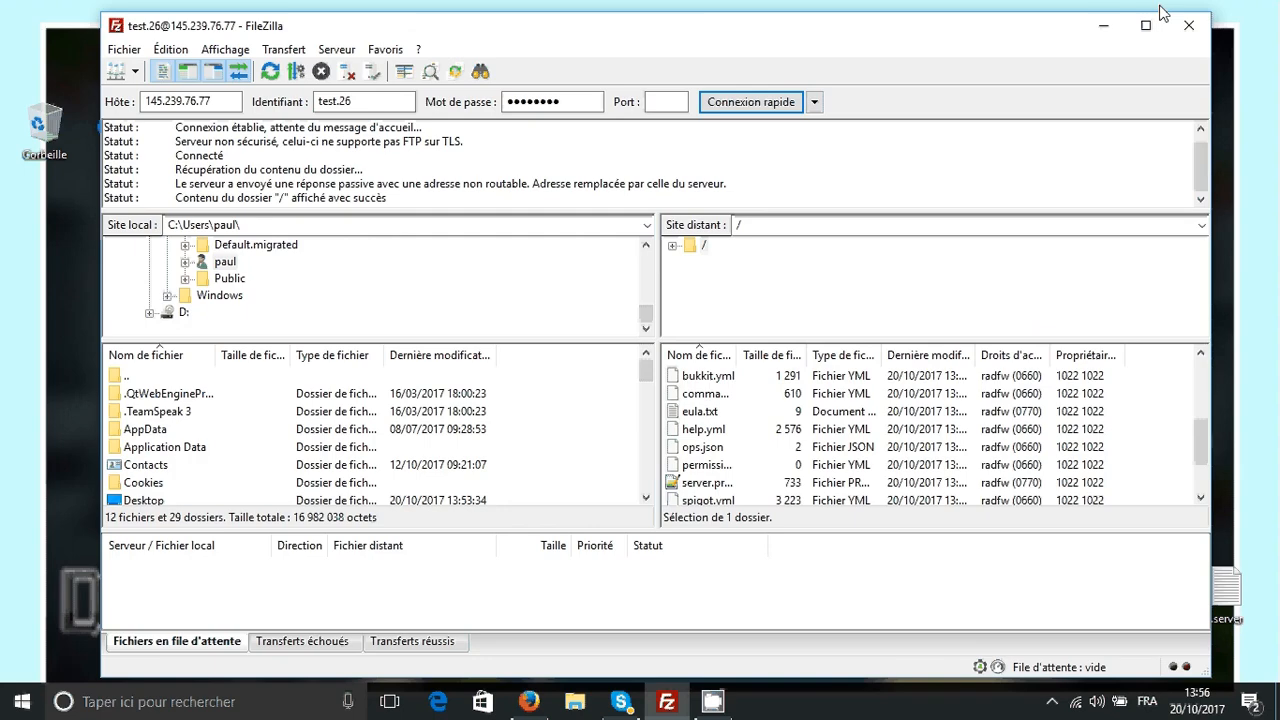
- Check the craftbukkit-1.12-pre6 file on the desktop behind the FileZilla window
left_click_drag(1088, 33, 529, 70)
left_click(888, 226)
left_click_drag(876, 247, 988, 286)
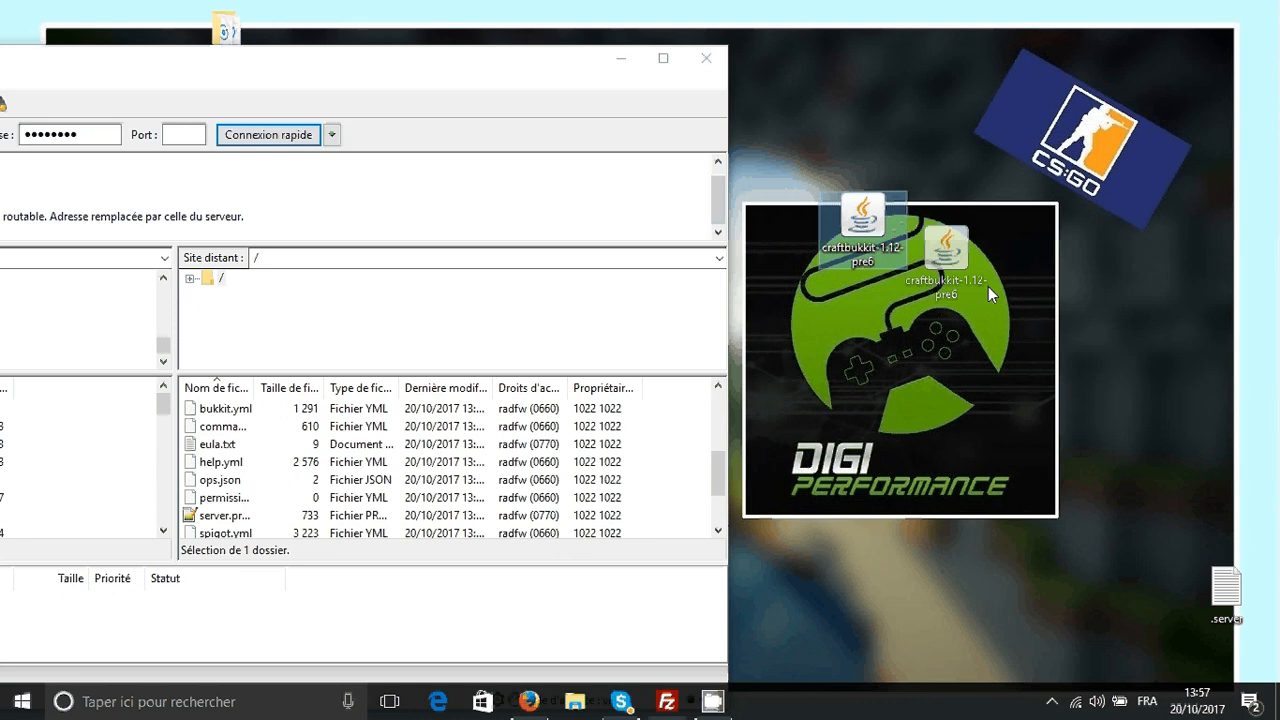
left_click(971, 397)
left_click(289, 64)
left_click_drag(289, 64, 703, 49)
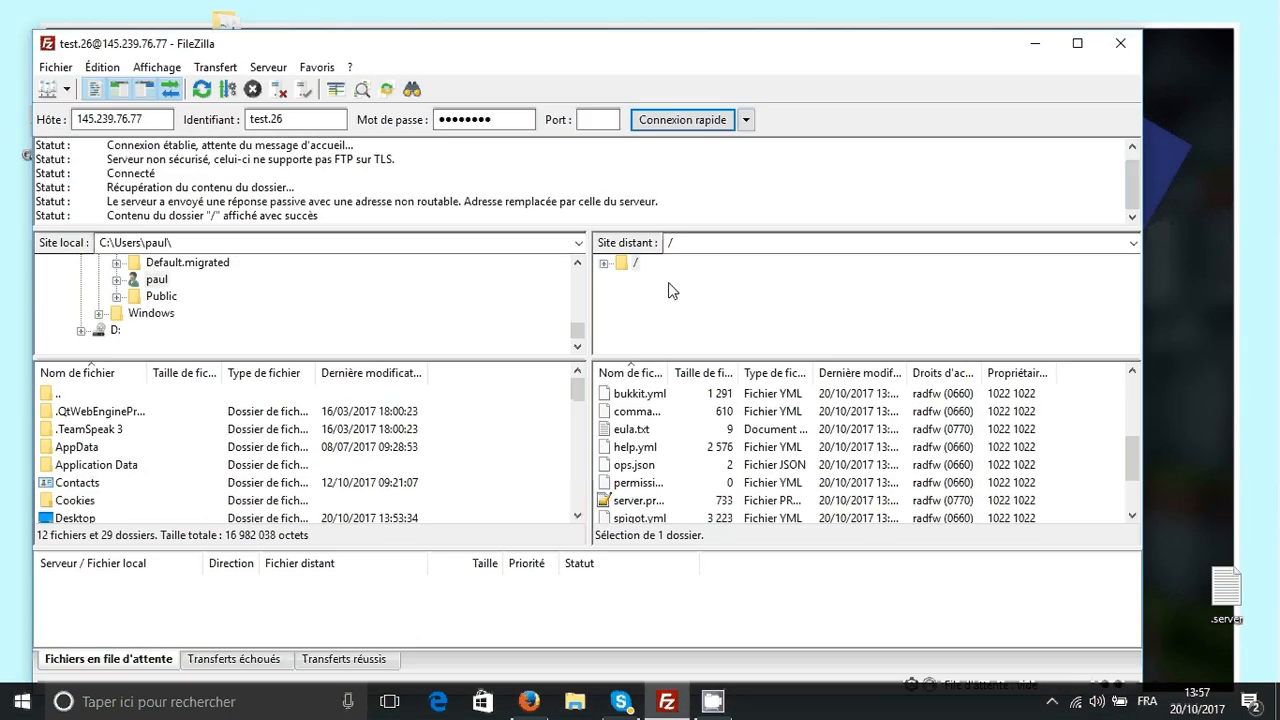
scroll(717, 444, "down", 2)
right_click(717, 436)
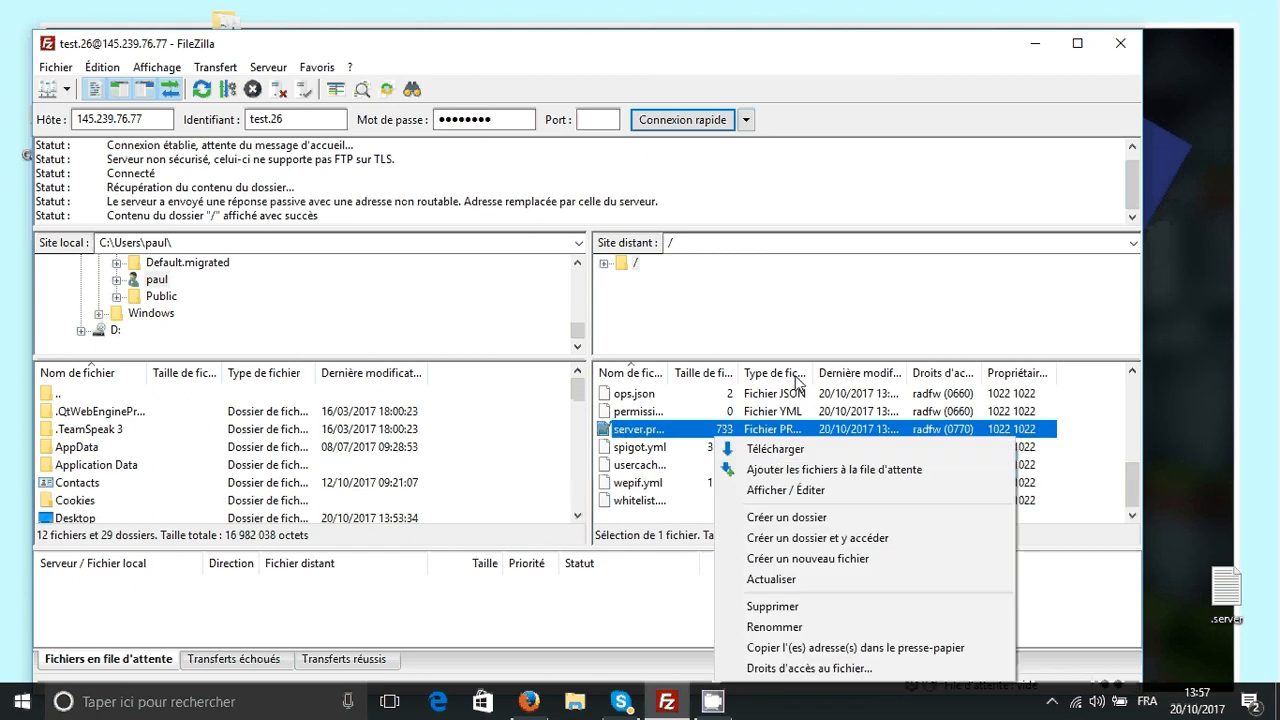
left_click(1110, 455)
scroll(1110, 455, "up", 3)
left_click(1110, 455)
scroll(1027, 463, "down", 2)
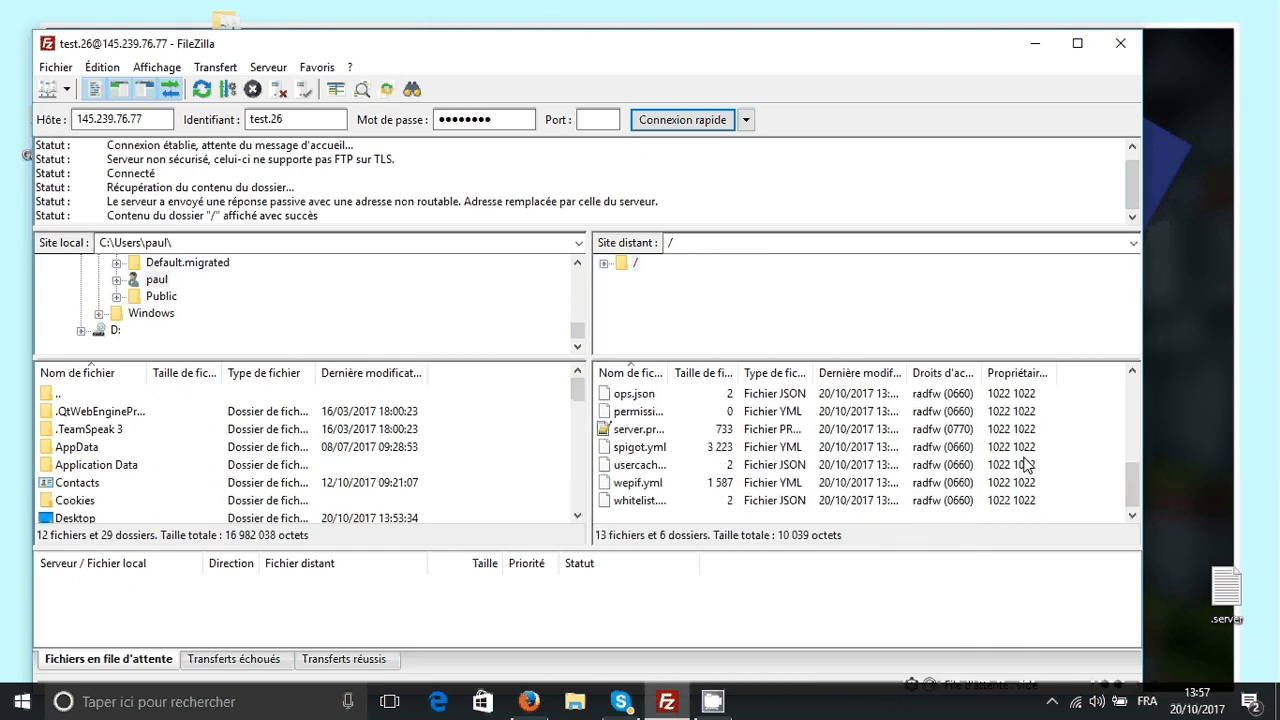
- Create a folder named jar in the remote root directory and open it
left_click(1056, 465)
right_click(1060, 467)
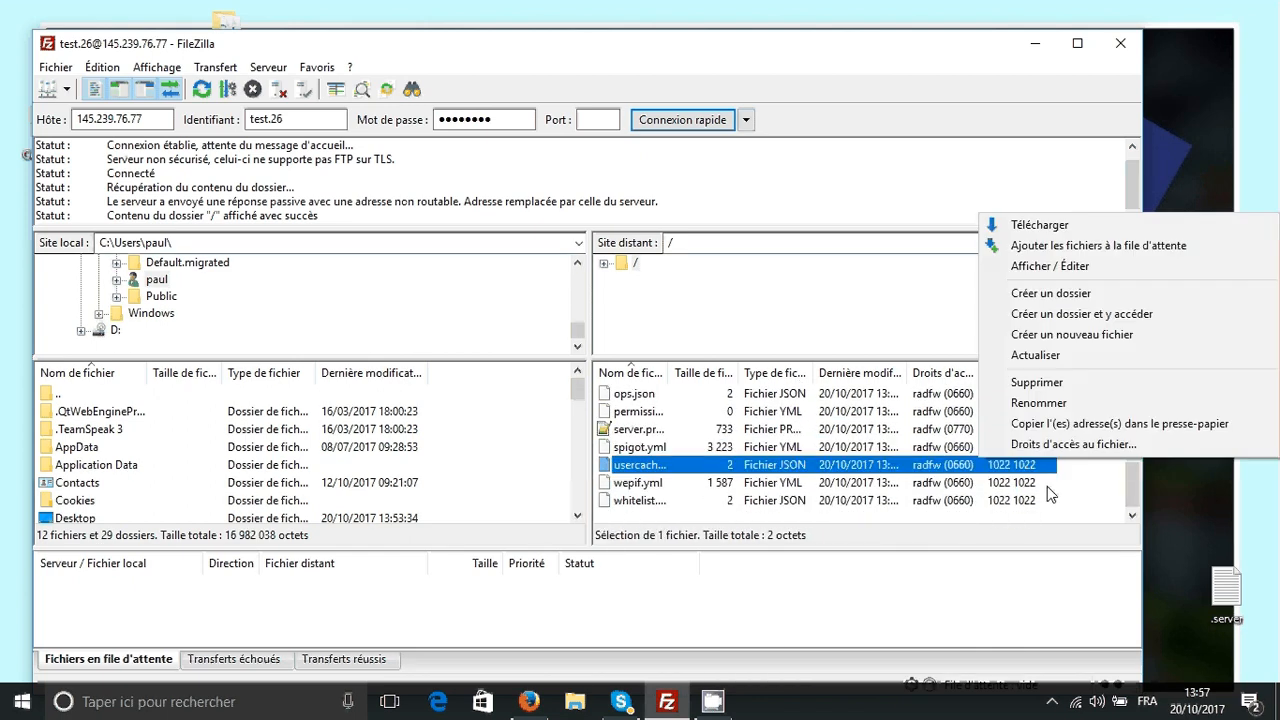
right_click(1072, 491)
left_click(1068, 337)
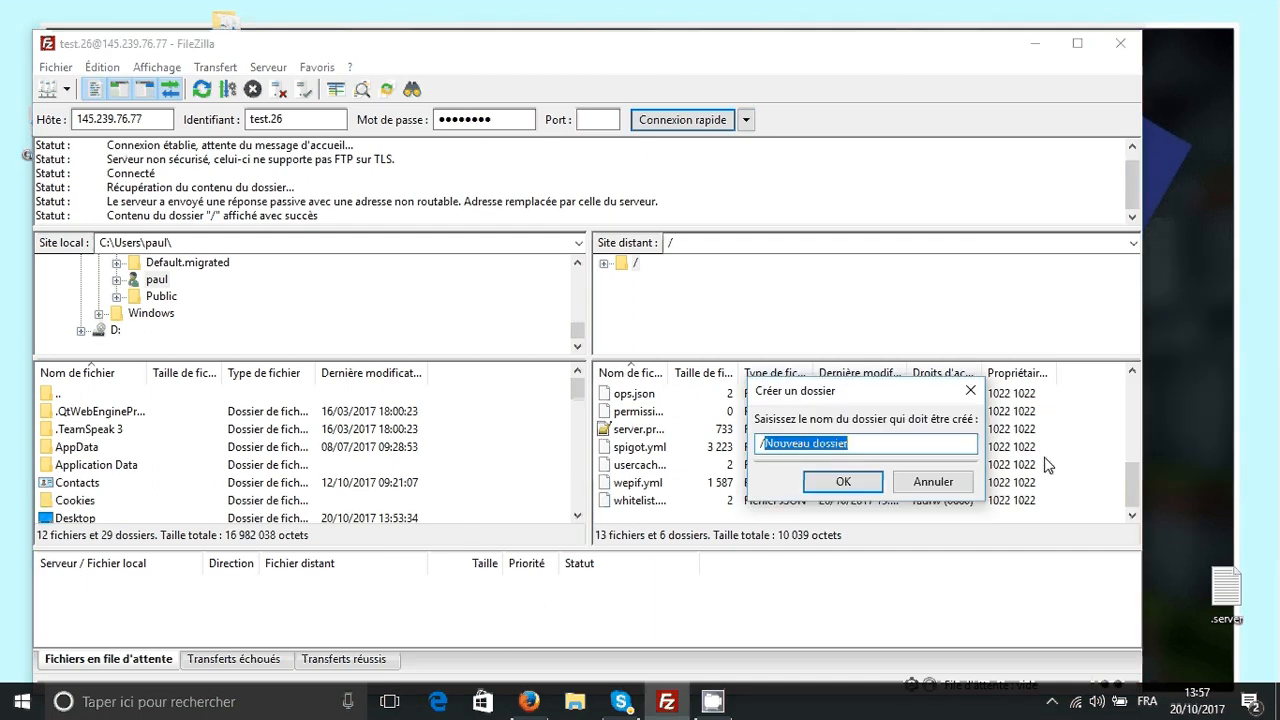
type("jar")
key("Return")
scroll(700, 450, "up", 5)
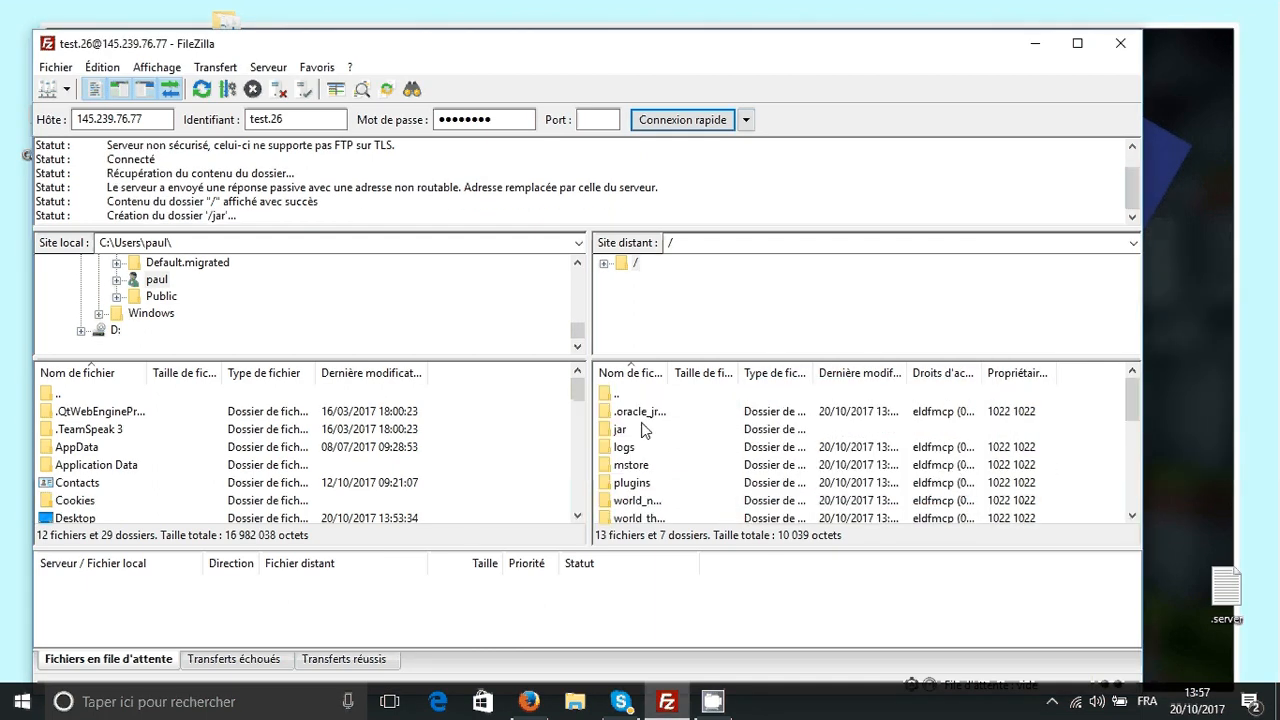
double_click(643, 429)
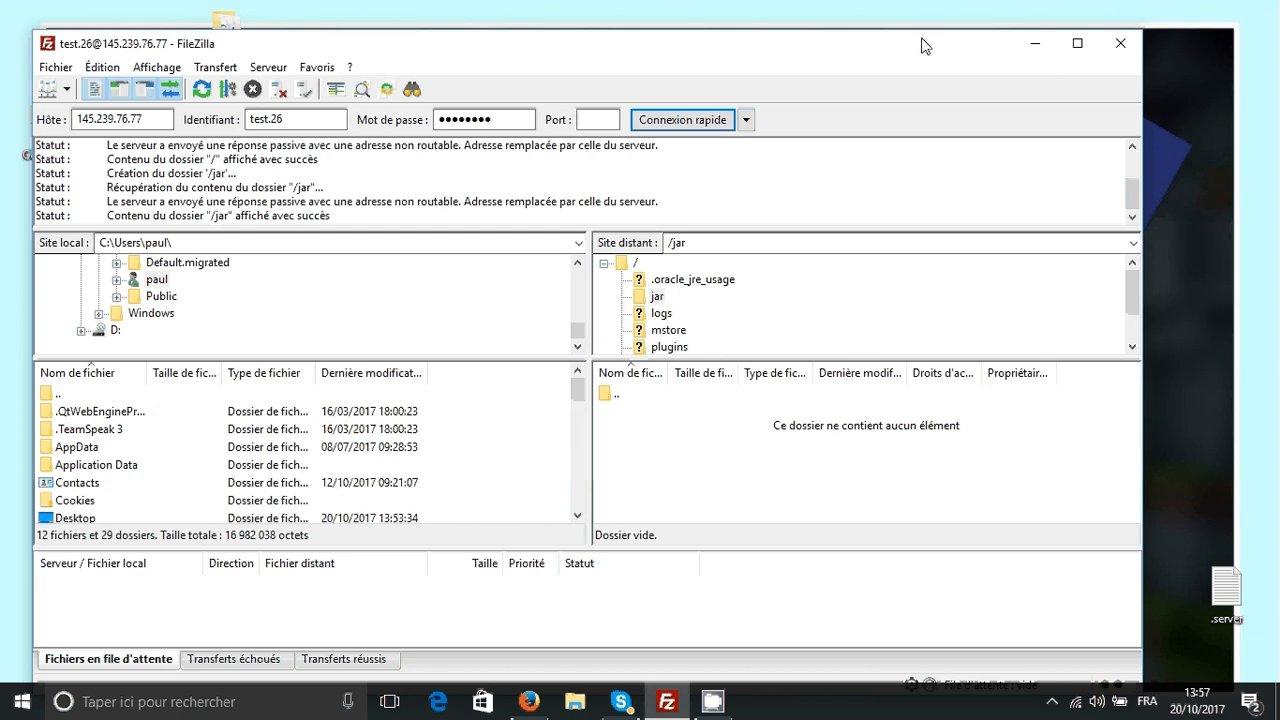
- Try to upload craftbukkit-1.12-pre6 from the desktop into the remote jar folder, moving the FileZilla window aside to reach the file
left_click_drag(922, 46, 580, 50)
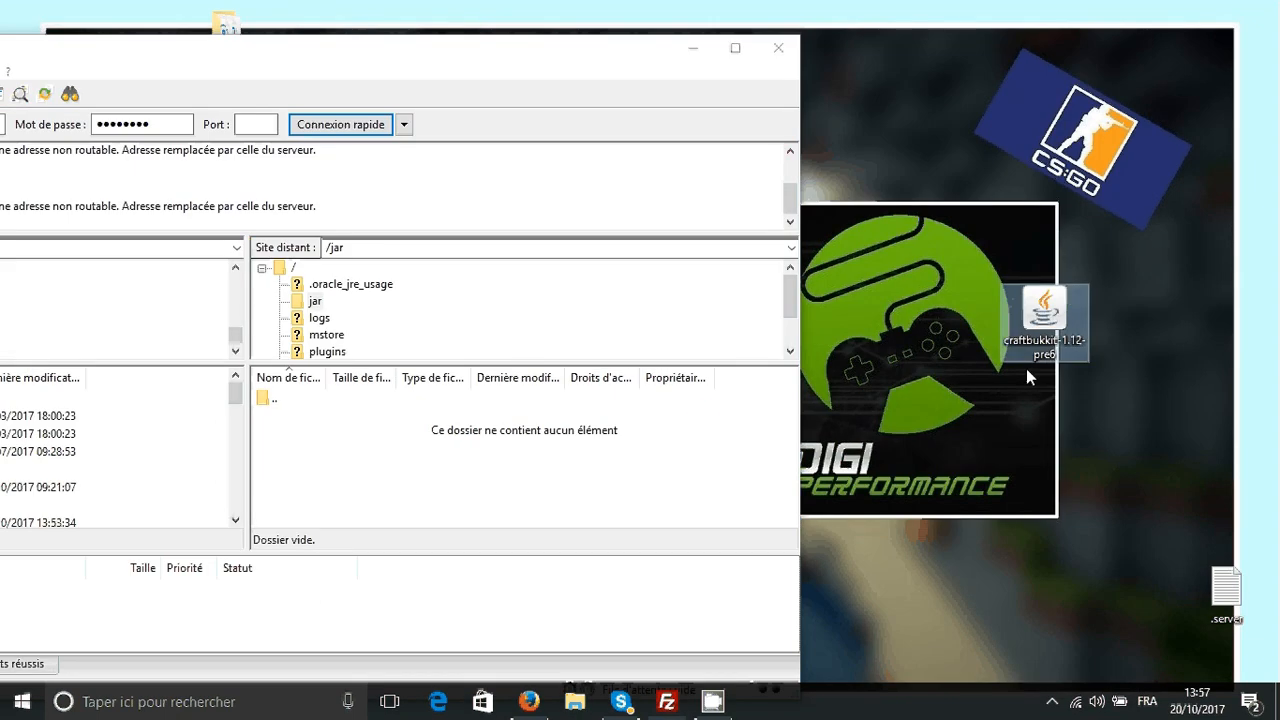
left_click_drag(1043, 330, 565, 462)
left_click_drag(349, 66, 737, 71)
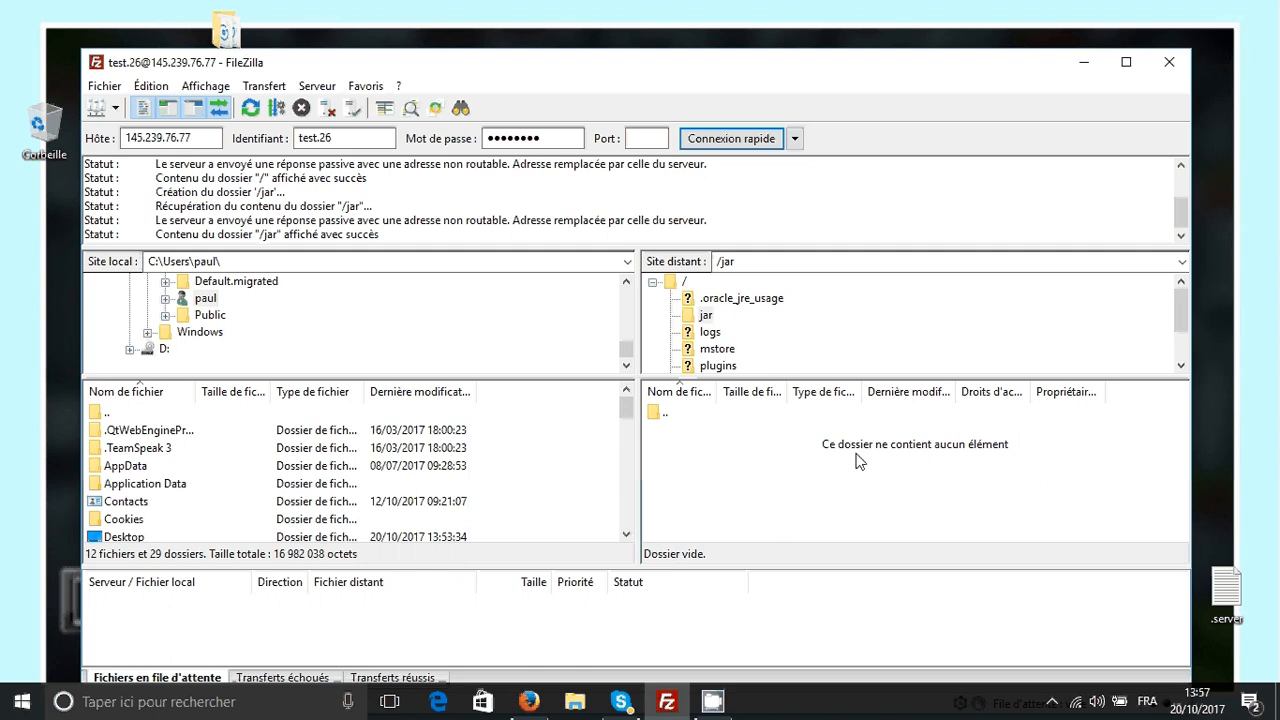
- Return to the remote root directory and delete the jar folder
left_click(722, 483)
left_click(716, 466)
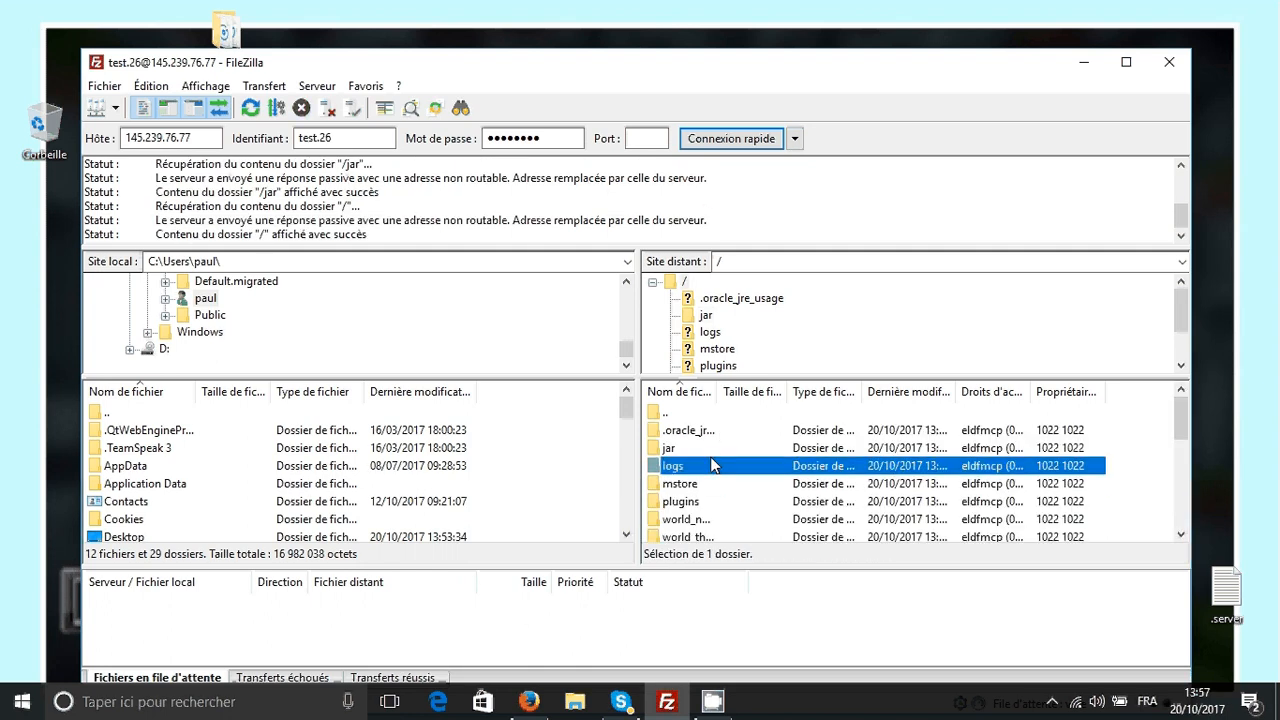
left_click(715, 450)
key("Delete")
key("Return")
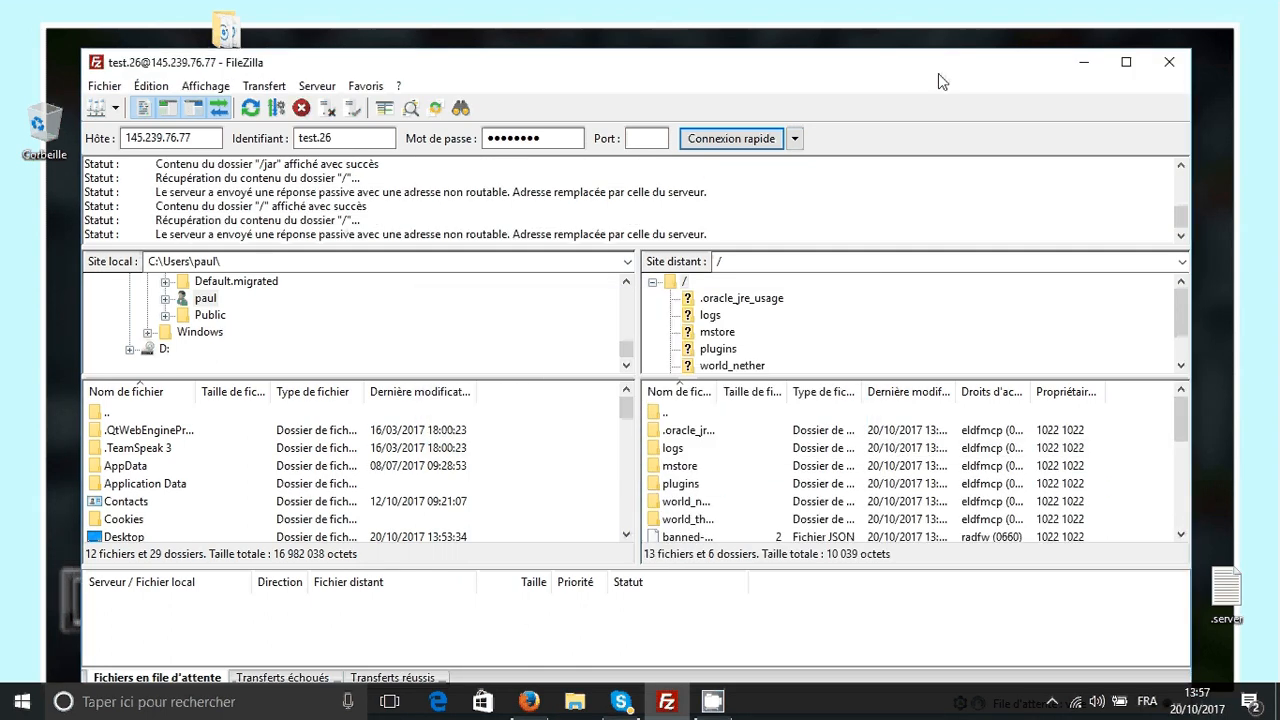
- Move the FileZilla window aside and upload craftbukkit-1.12-pre6 from the desktop to the remote root directory
left_click_drag(948, 68, 779, 60)
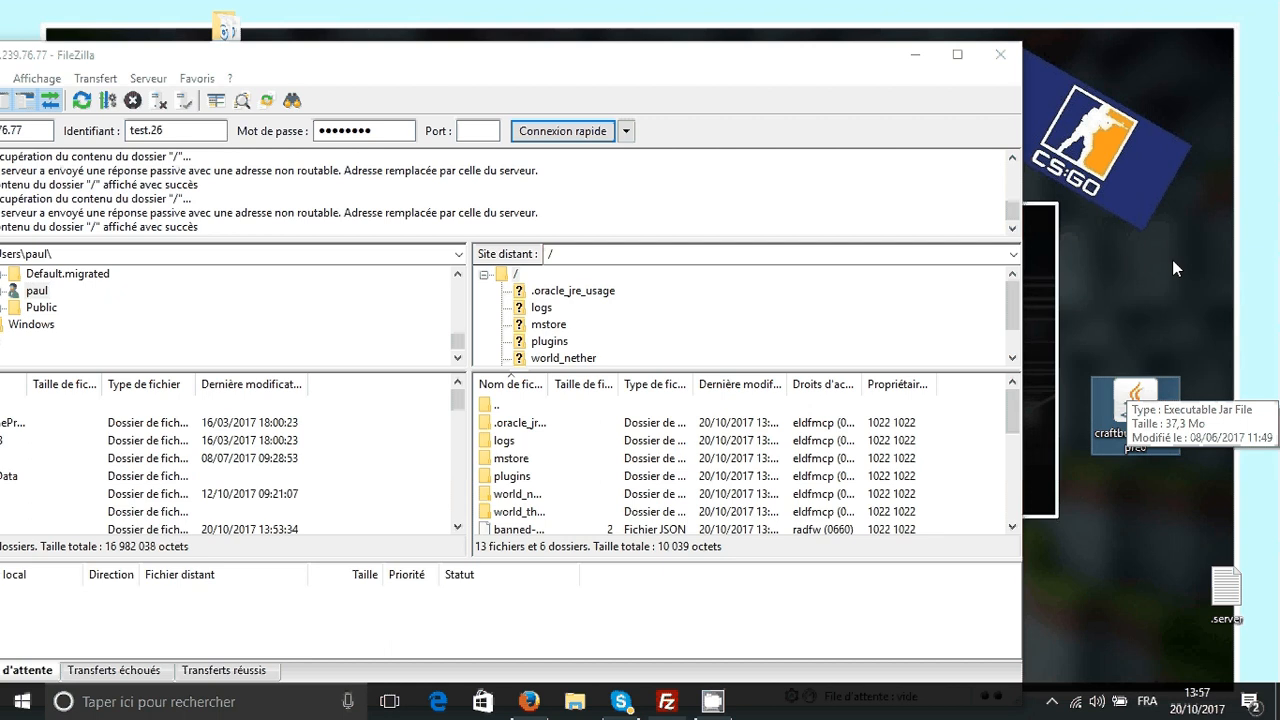
left_click_drag(1158, 419, 988, 456)
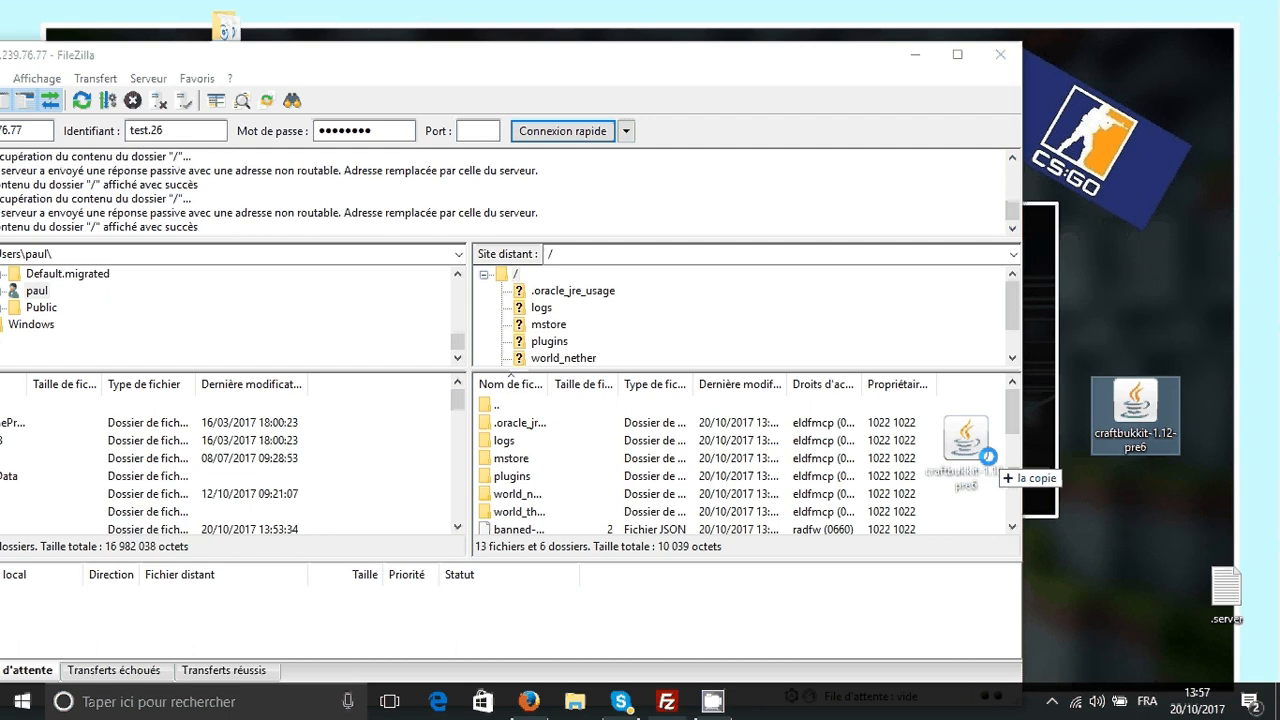
left_click_drag(988, 456, 988, 456)
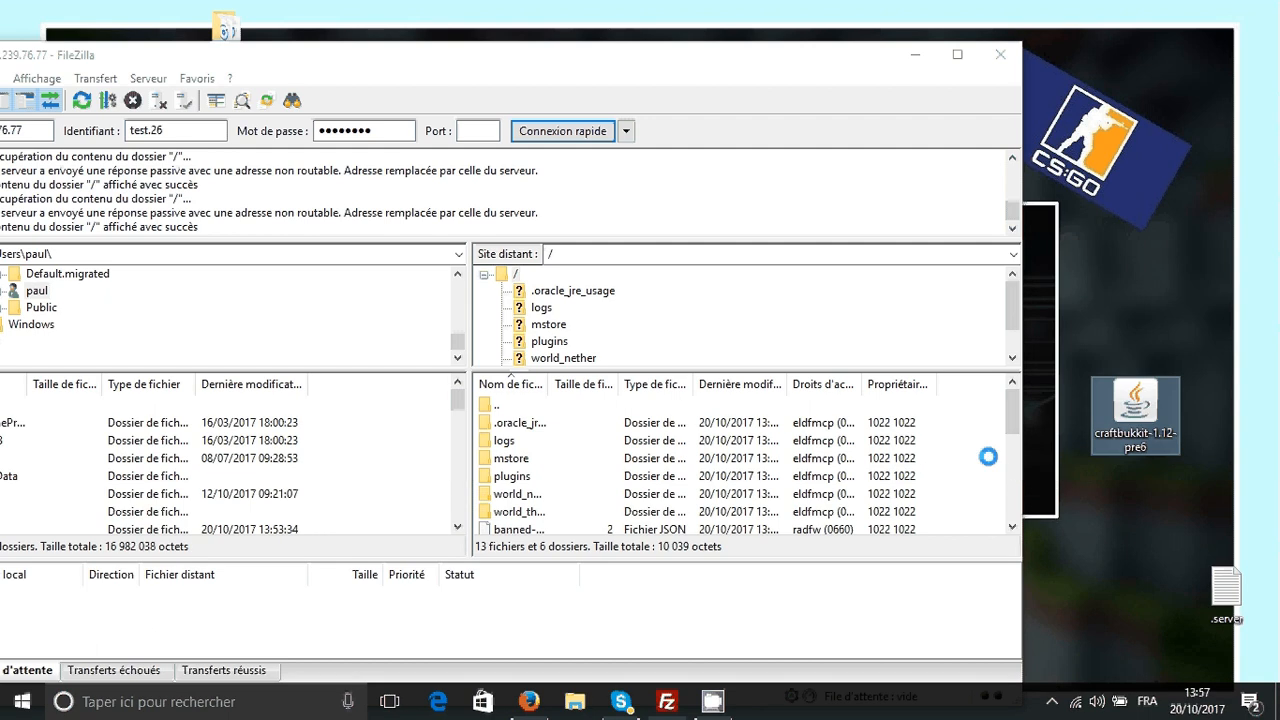
left_click_drag(1117, 425, 985, 445)
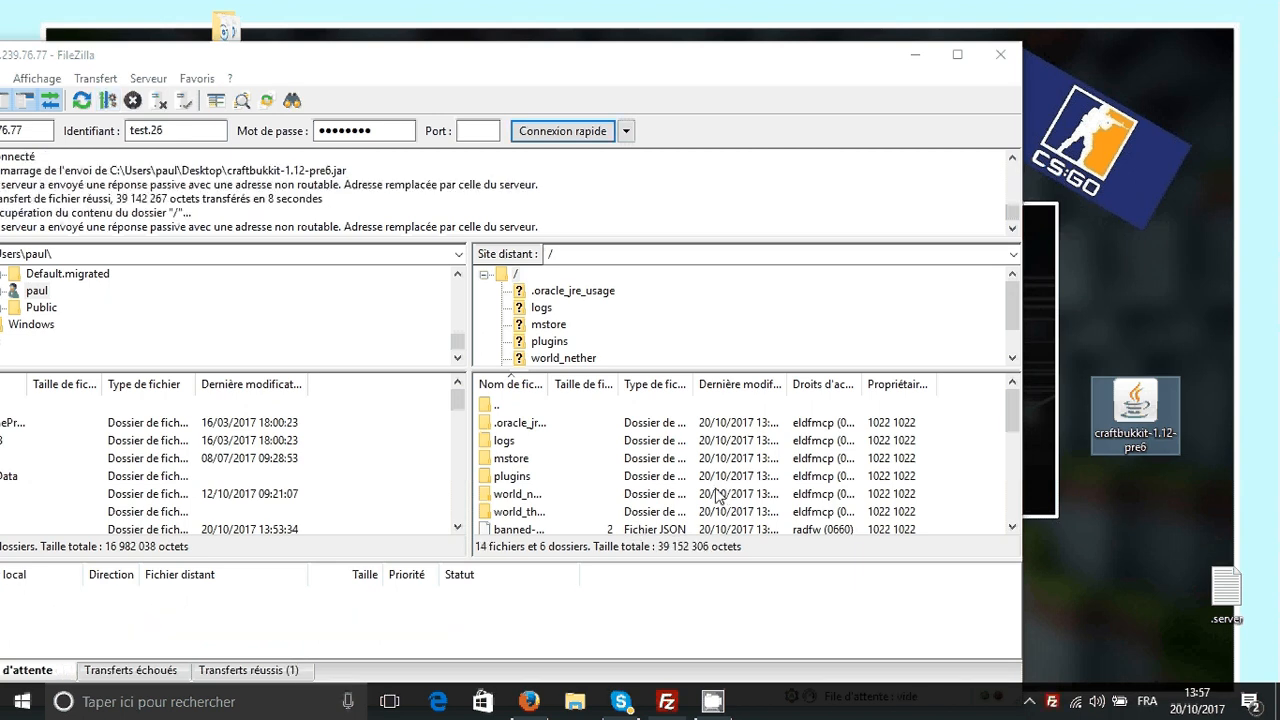
- Open the uploaded craftbukkit-1.12-pre6.jar's name for editing, select the full name and leave it without changes
scroll(716, 497, "down", 2)
right_click(511, 495)
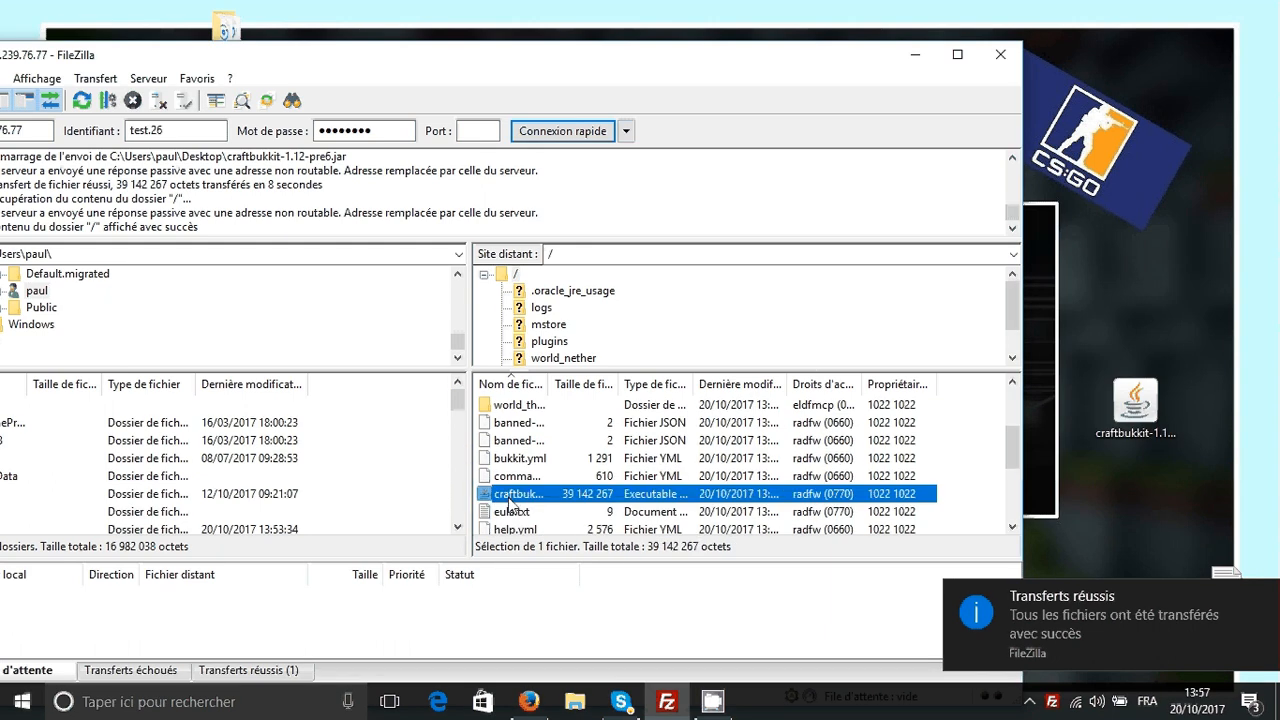
left_click(560, 440)
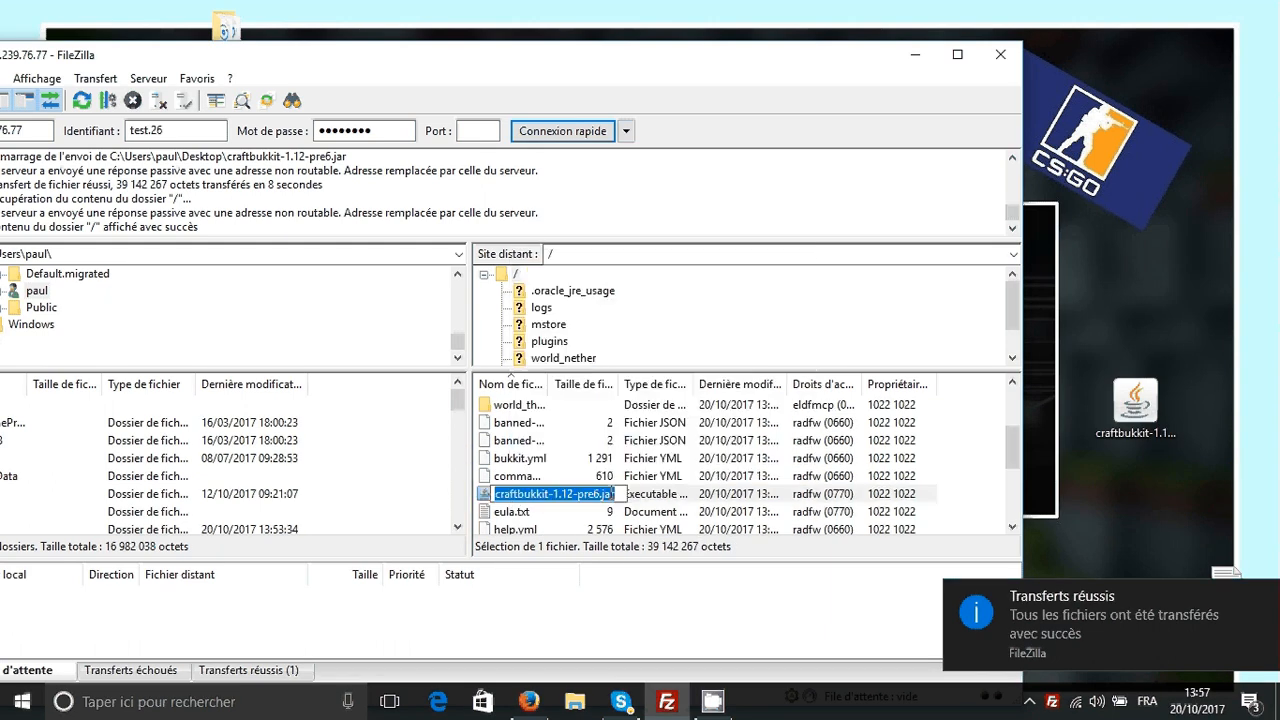
left_click(614, 494)
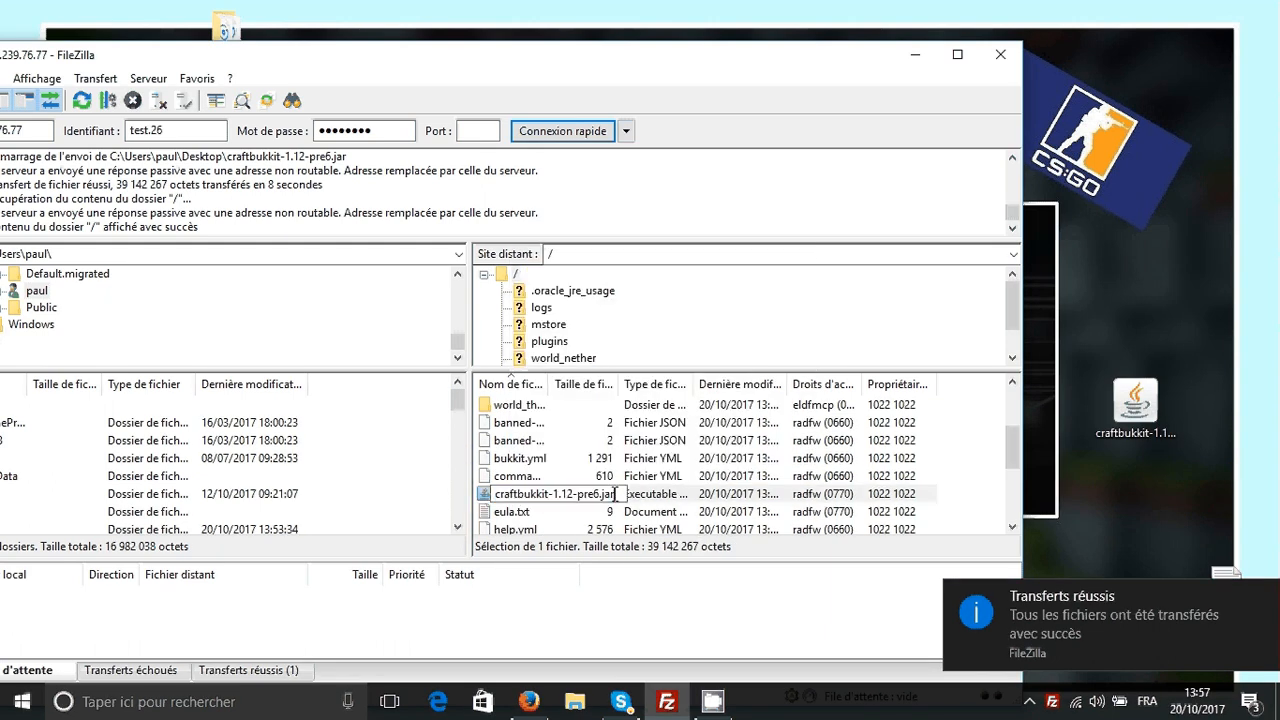
left_click_drag(615, 494, 428, 486)
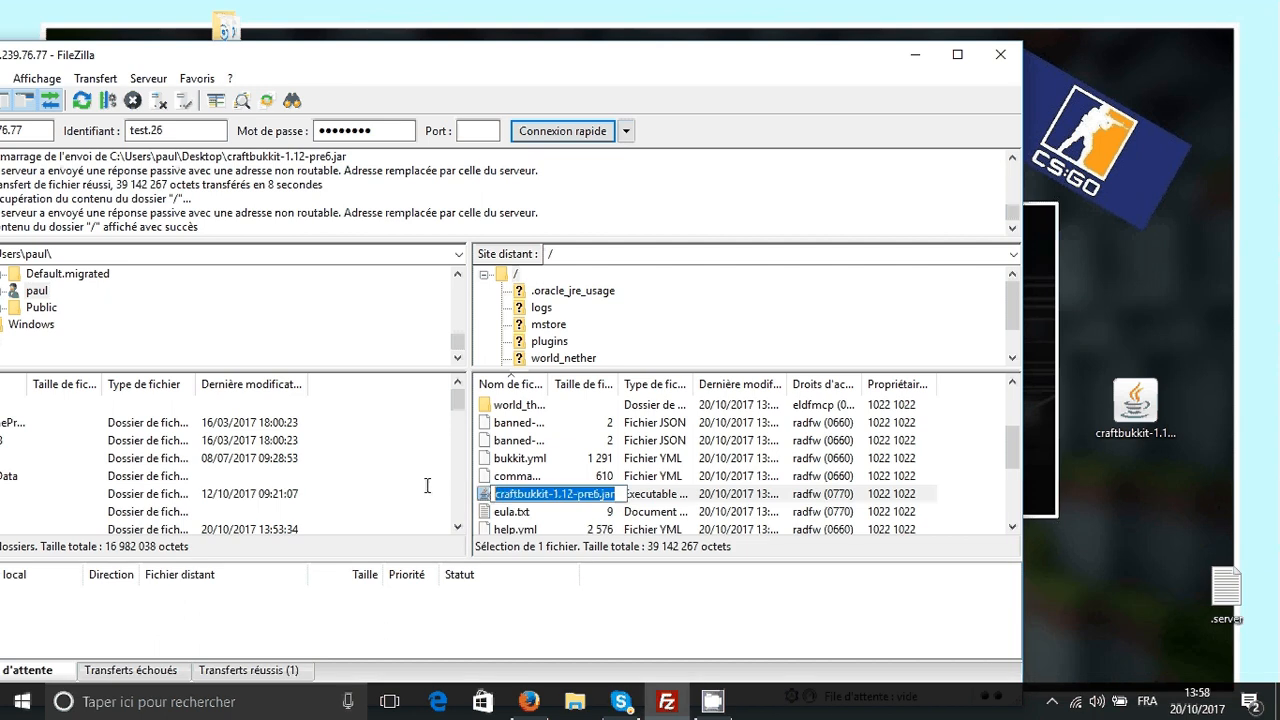
left_click(760, 478)
- Switch to the Multicraft server page in the browser and review the JAR search directory options in the advanced settings
left_click(529, 700)
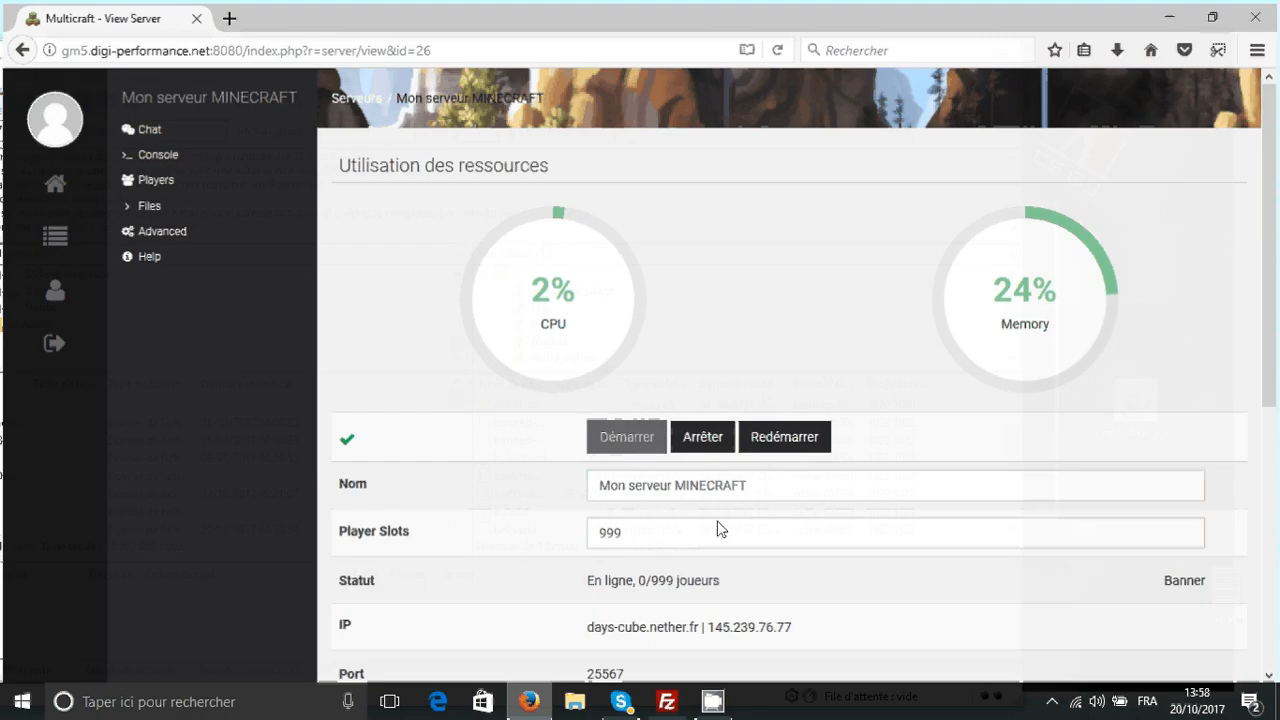
scroll(695, 519, "down", 3)
scroll(695, 519, "down", 3)
left_click(715, 491)
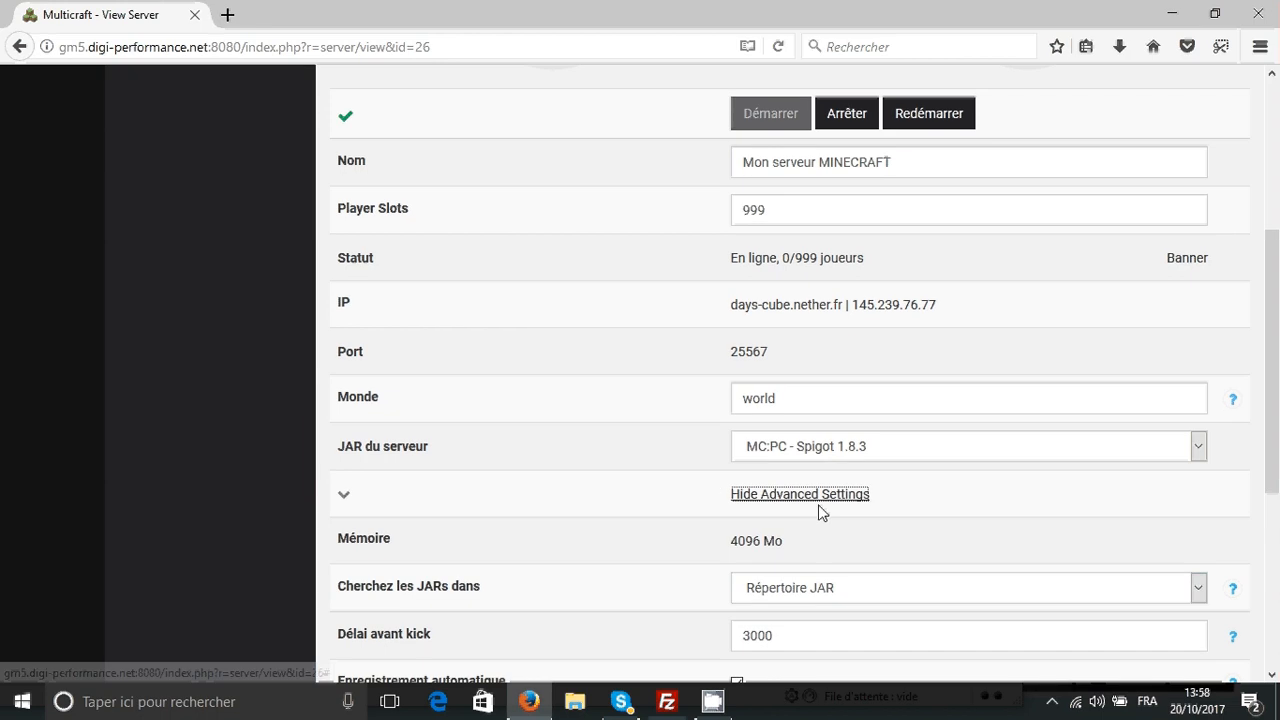
scroll(820, 509, "down", 5)
left_click(828, 268)
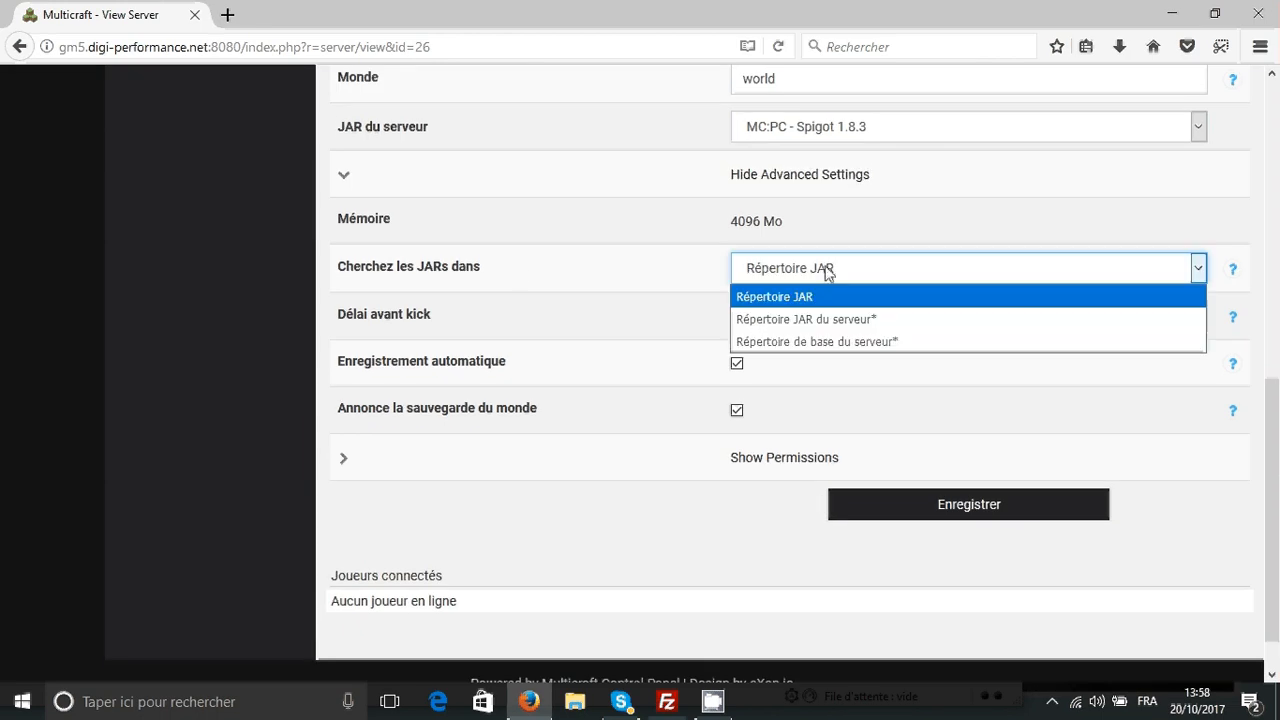
left_click(428, 266)
scroll(644, 220, "up", 1)
left_click(774, 276)
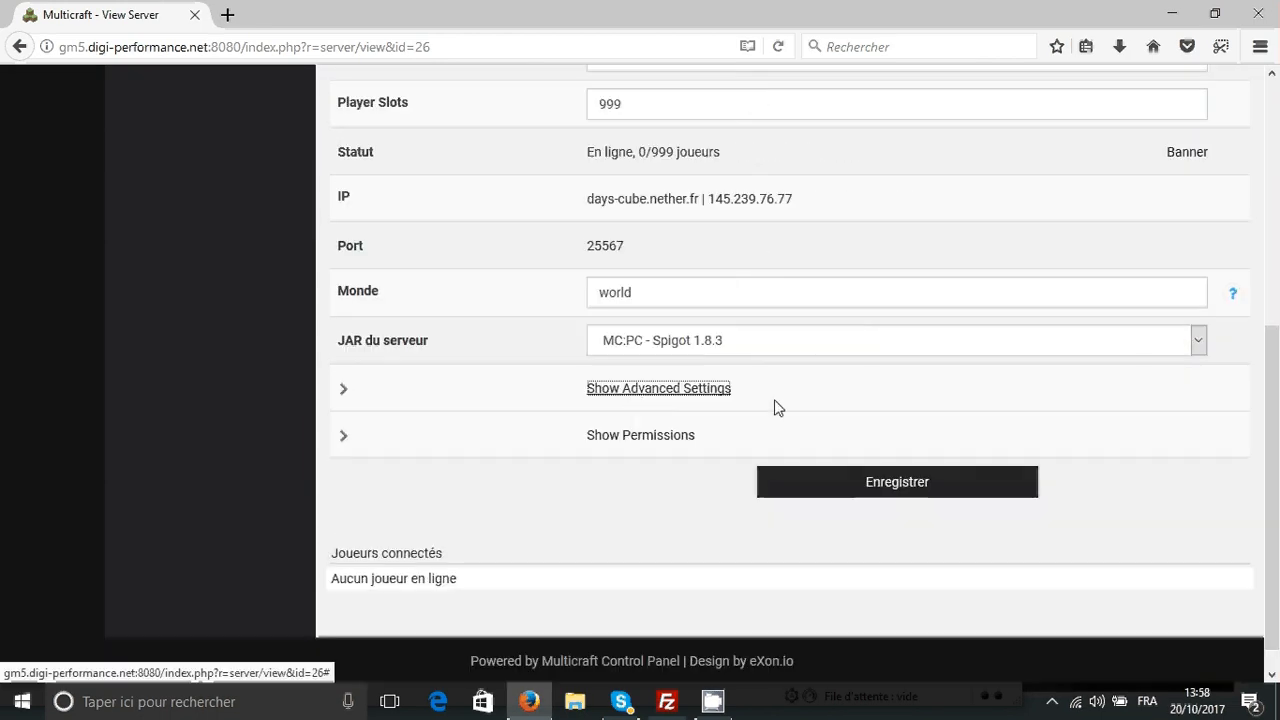
scroll(654, 391, "up", 3)
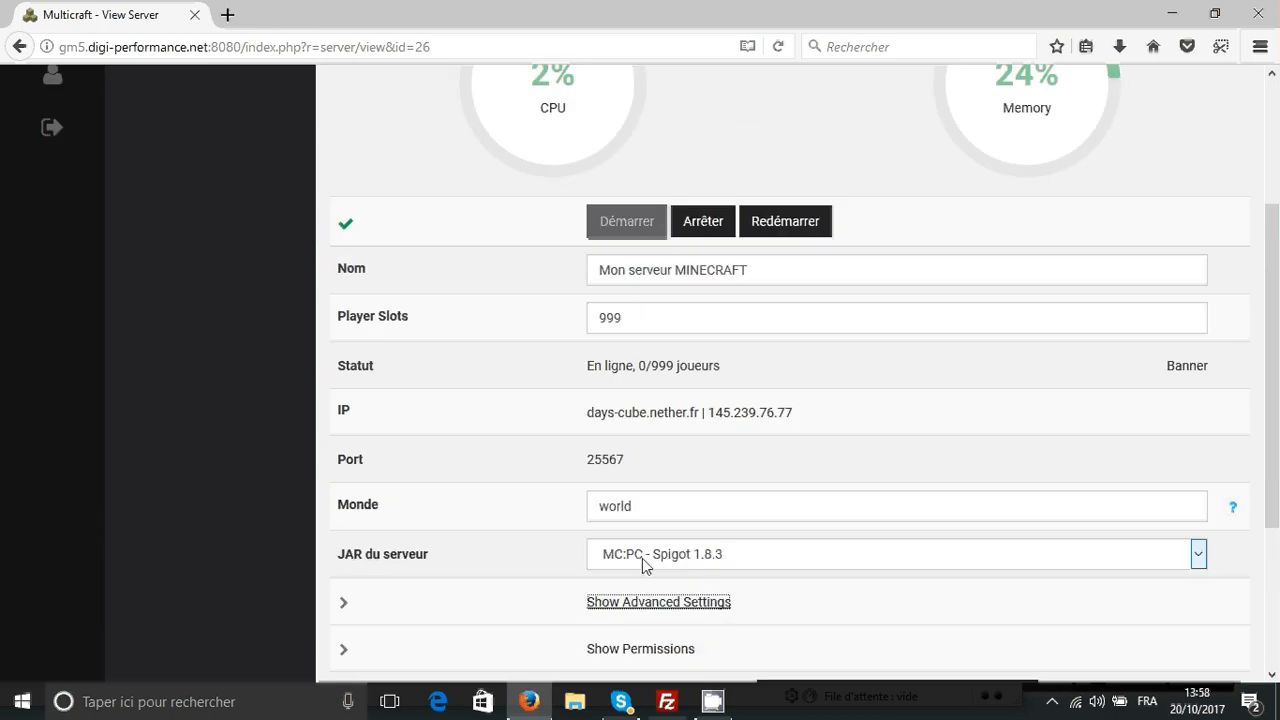
- Expand the advanced settings and set "Cherchez les JARs dans" to "Répertoire de base du serveur*"
left_click(686, 606)
scroll(640, 650, "down", 3)
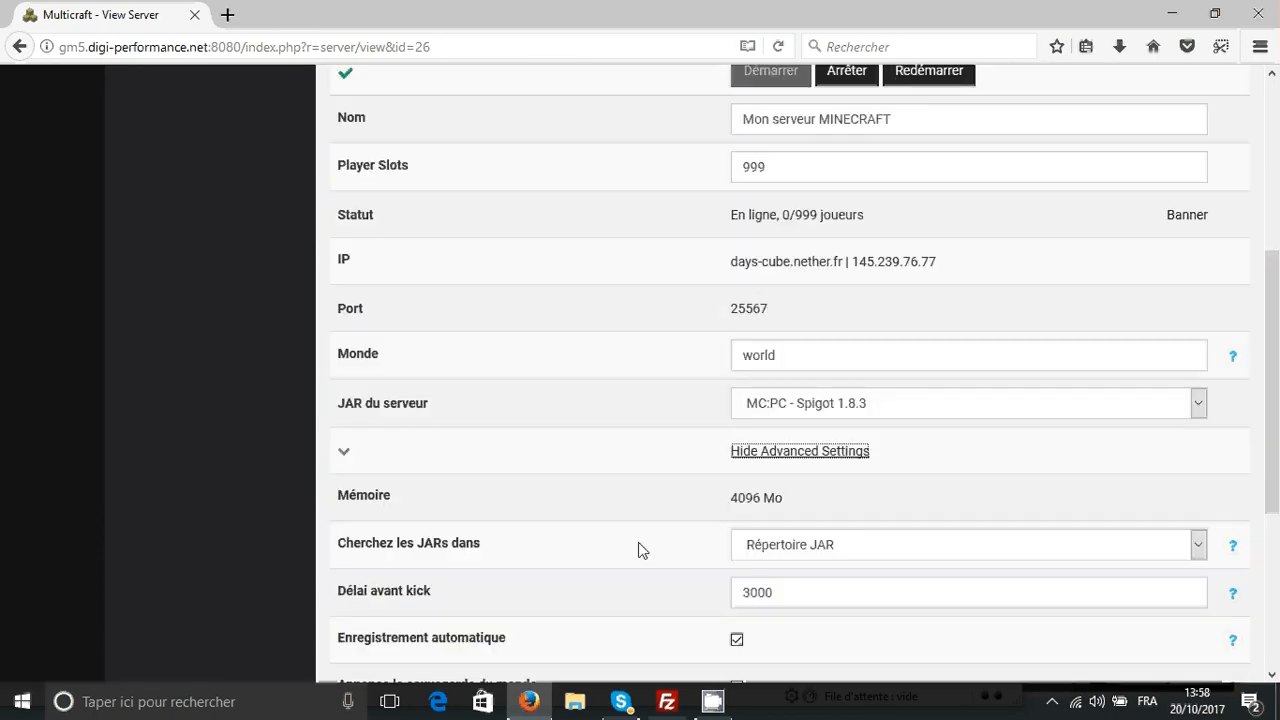
left_click(331, 382)
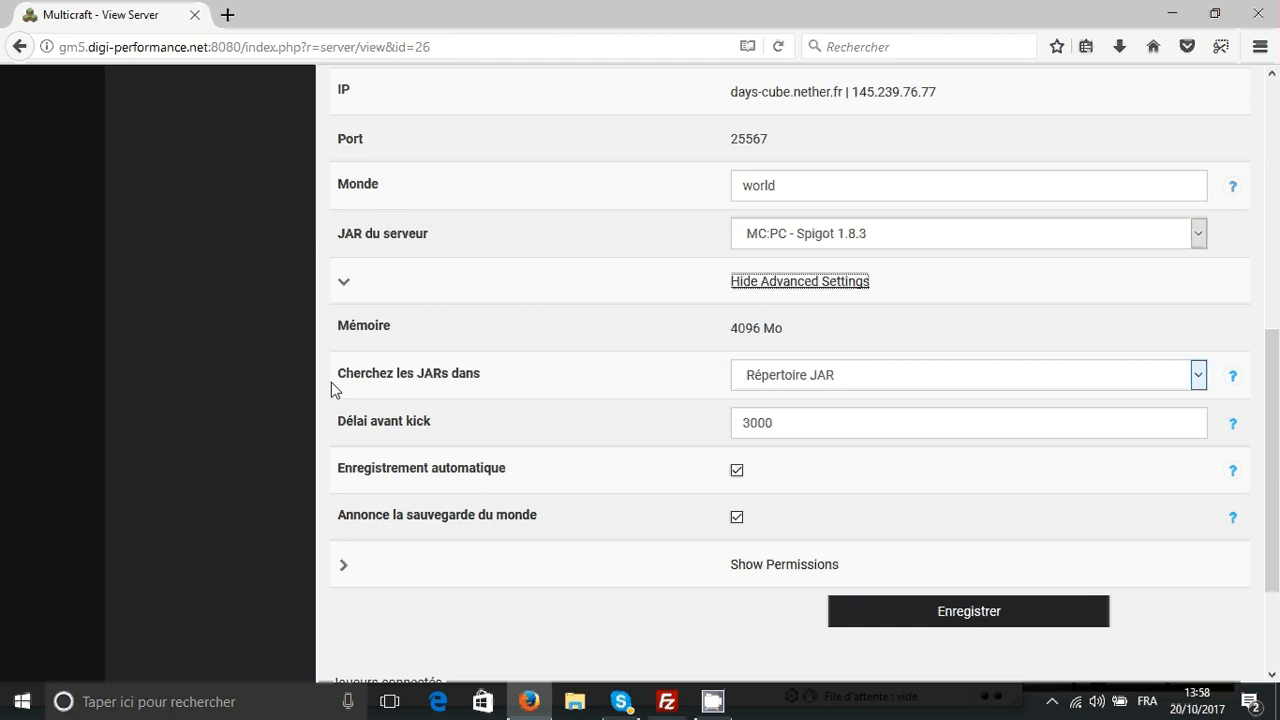
left_click_drag(331, 382, 484, 383)
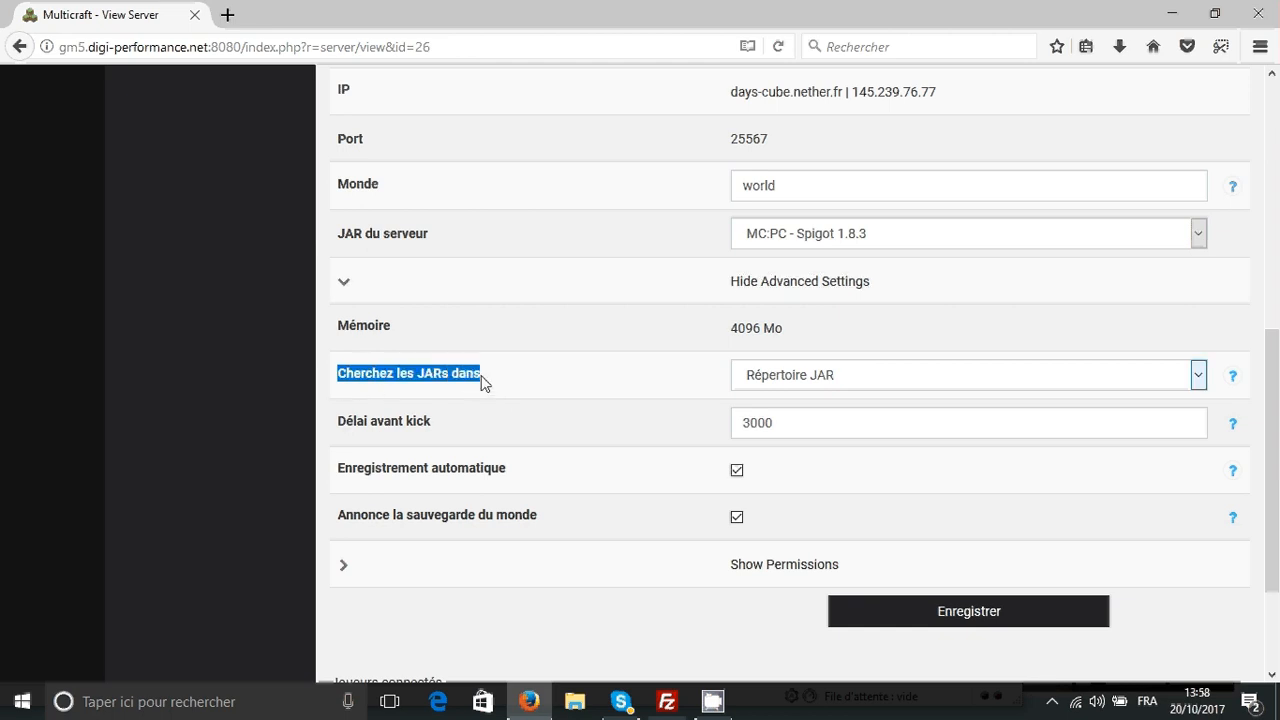
left_click(818, 375)
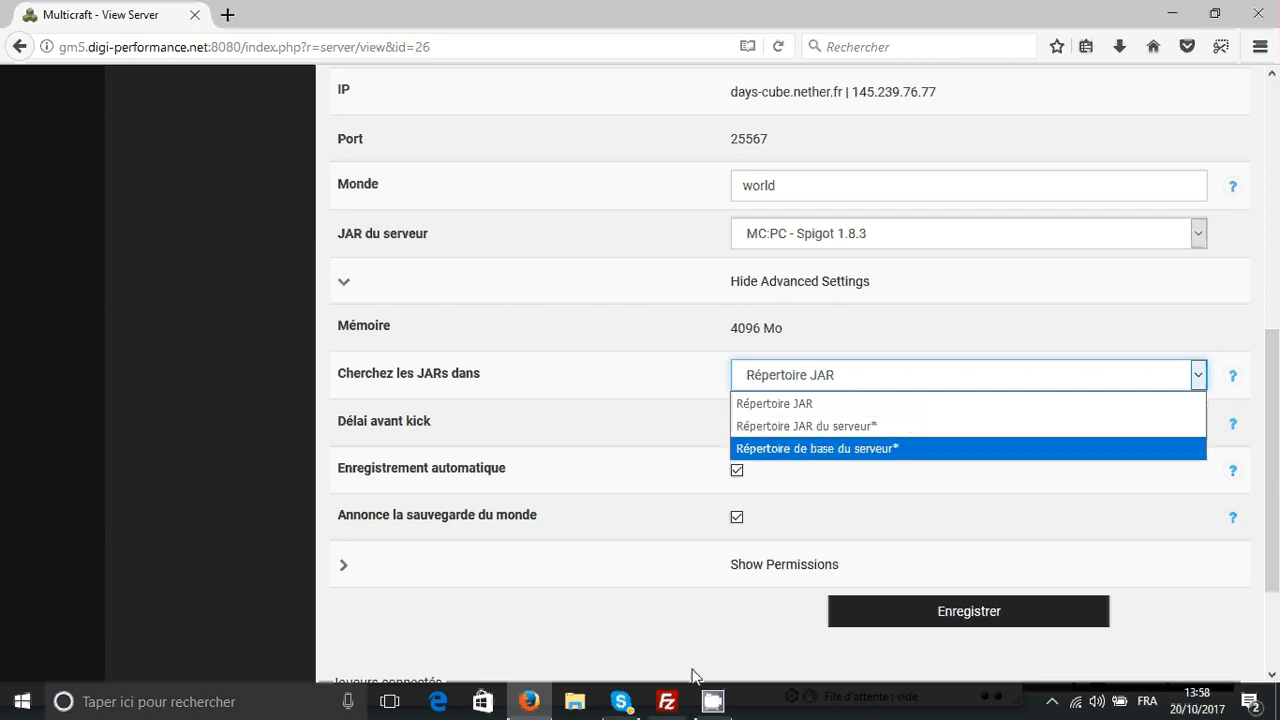
left_click(667, 702)
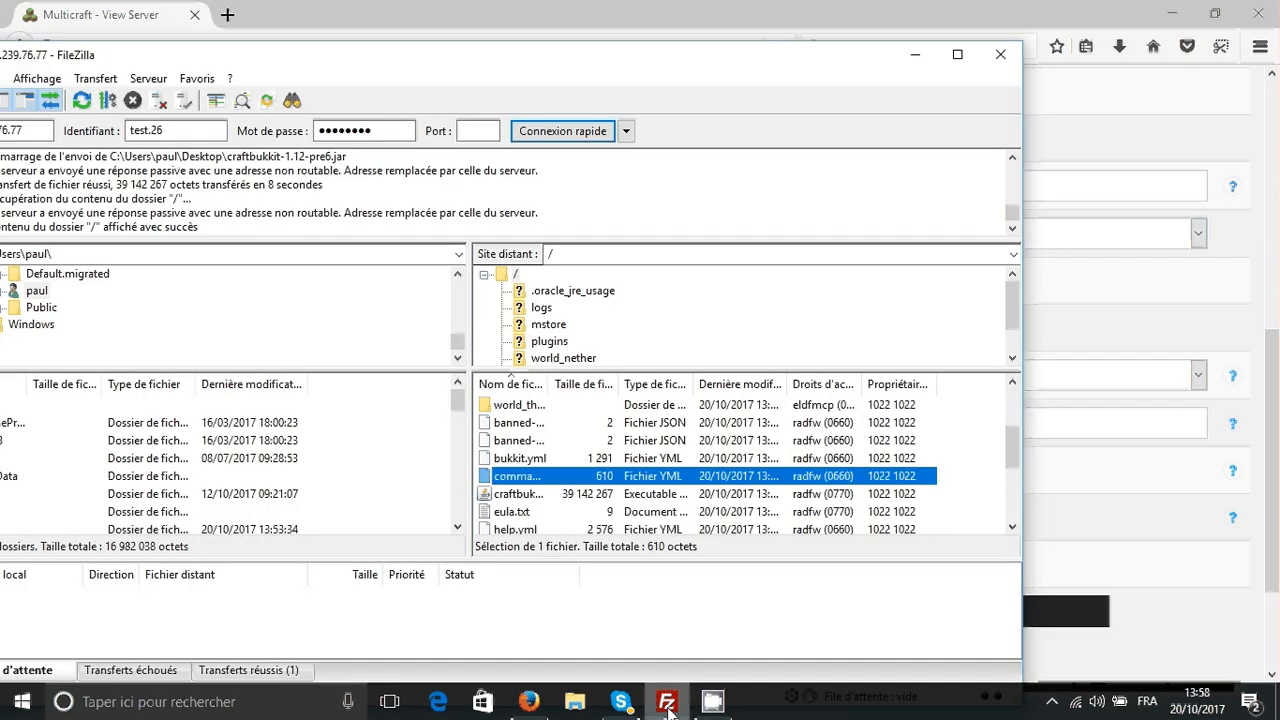
left_click(667, 702)
left_click(903, 380)
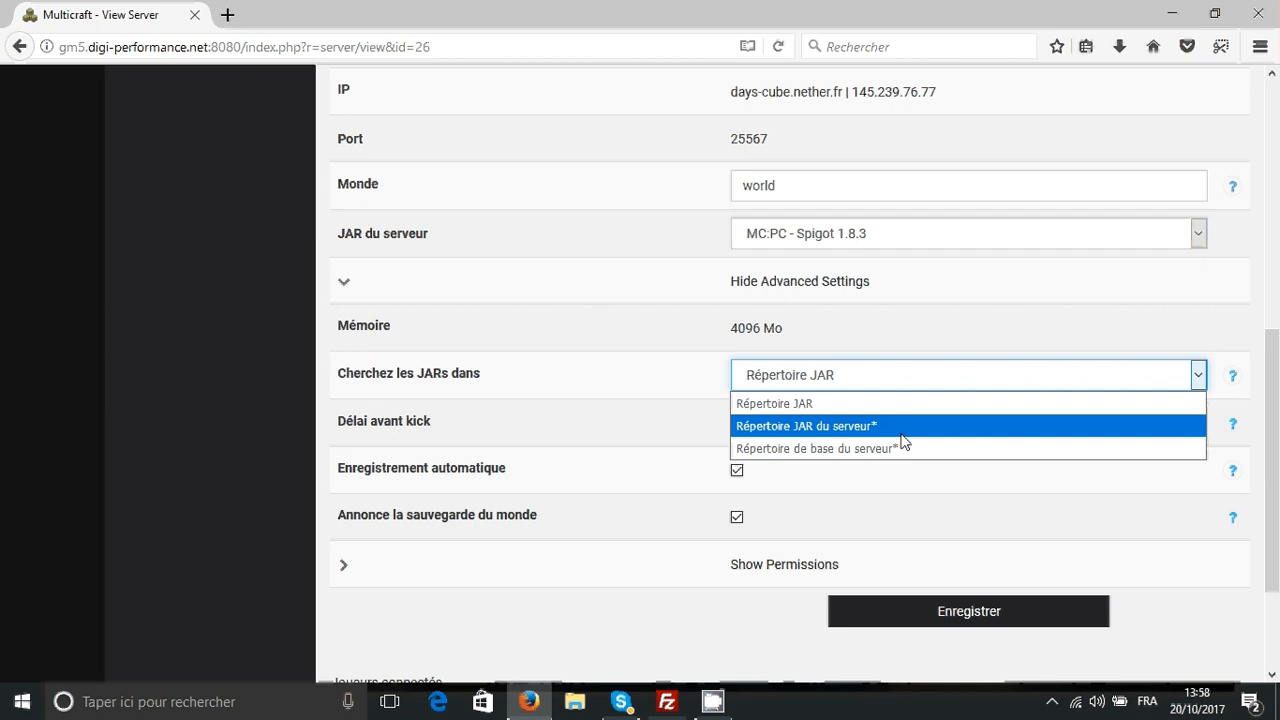
left_click(843, 449)
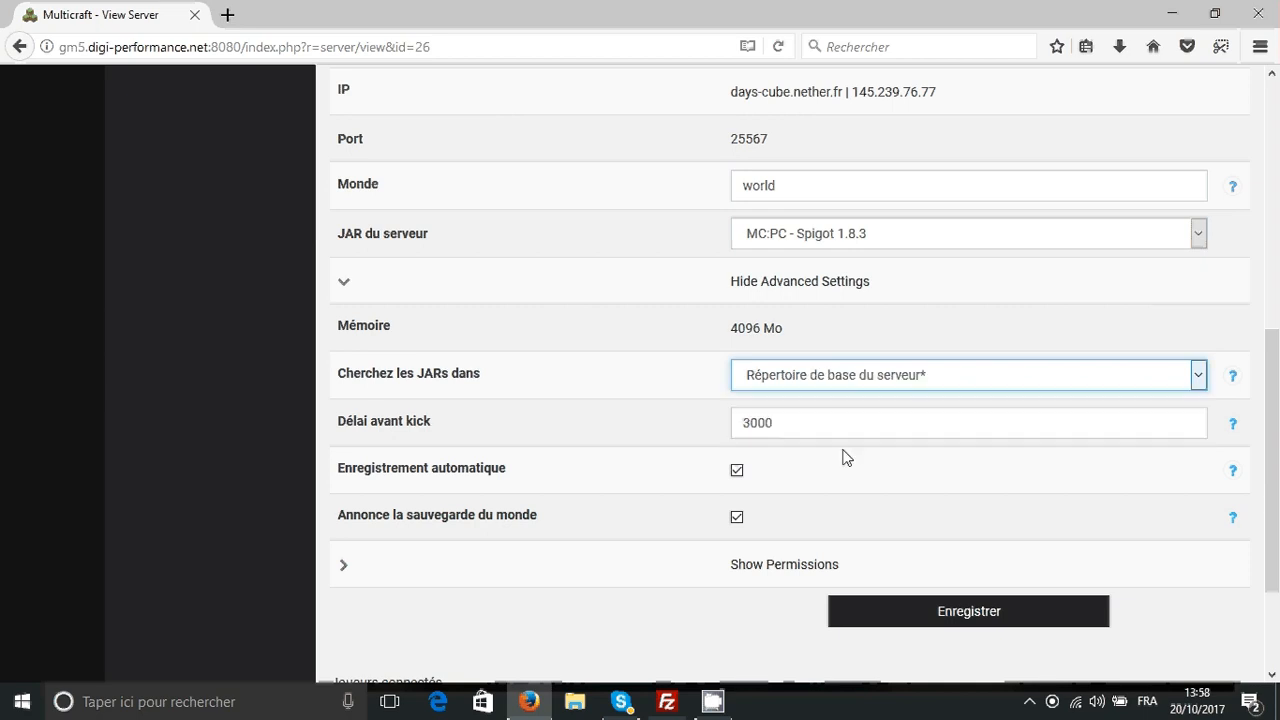
- Switch to FileZilla, check the full name of the craftbukkit file in the remote root, and return to the Multicraft page
left_click(666, 701)
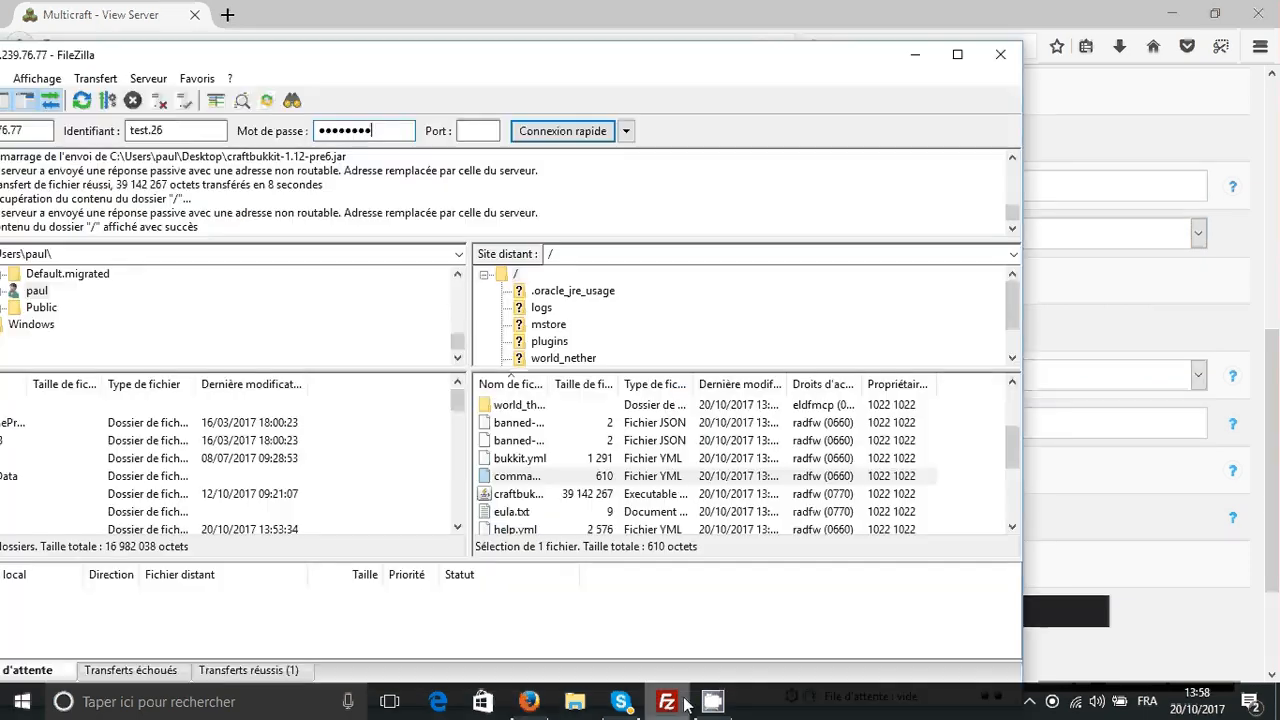
left_click(927, 435)
left_click(940, 420)
right_click(940, 420)
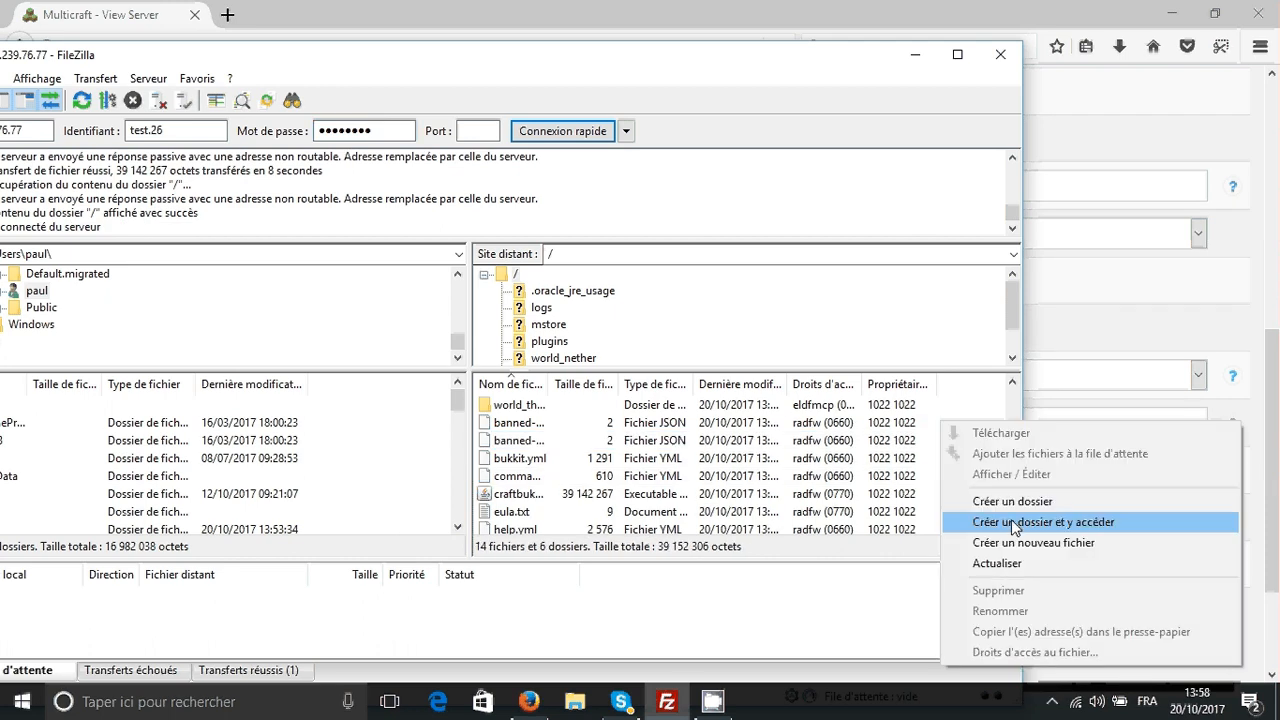
left_click(929, 457)
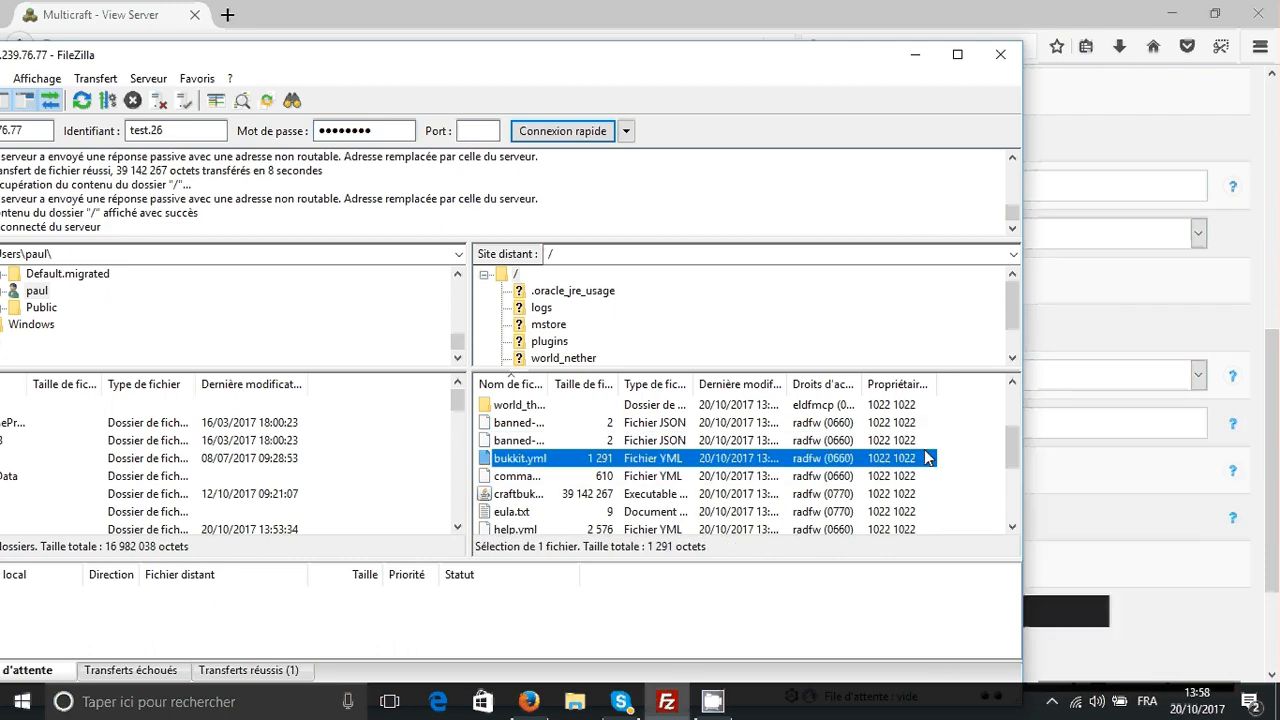
left_click(498, 496)
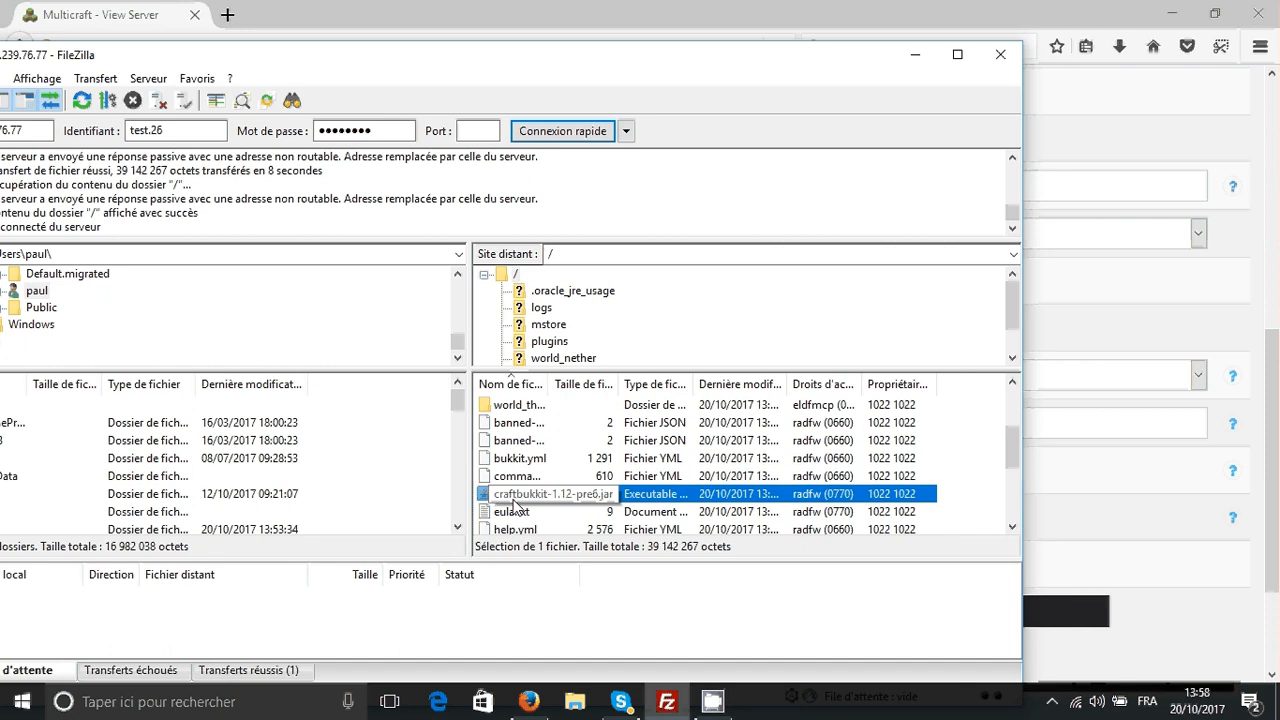
left_click(1176, 482)
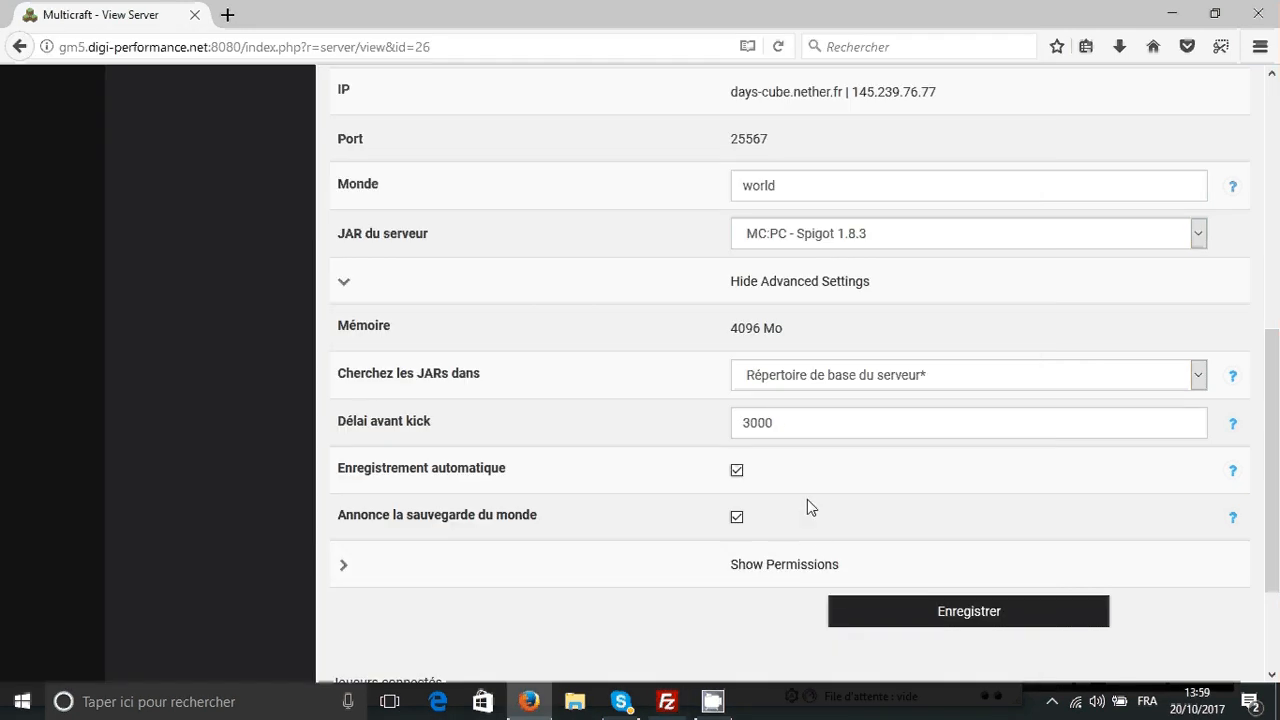
- Choose "Répertoire de base du serveur*" as the JAR search directory and save the server settings
left_click(857, 382)
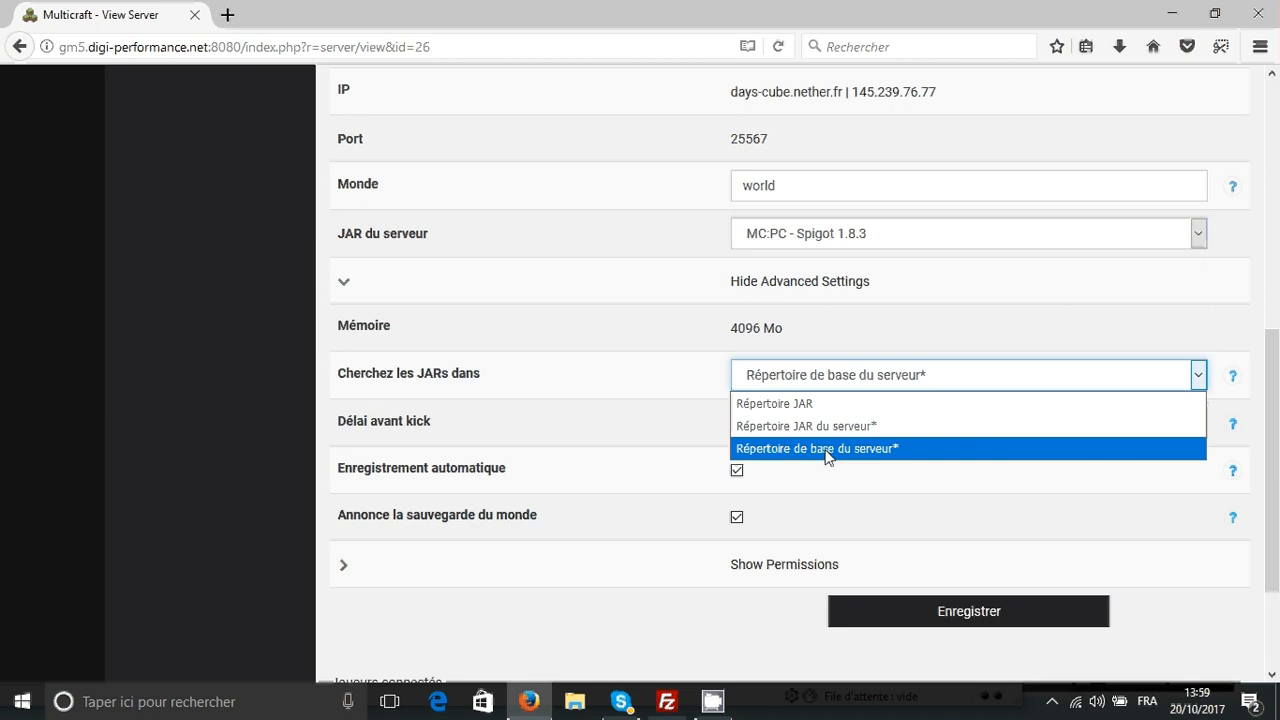
left_click(827, 449)
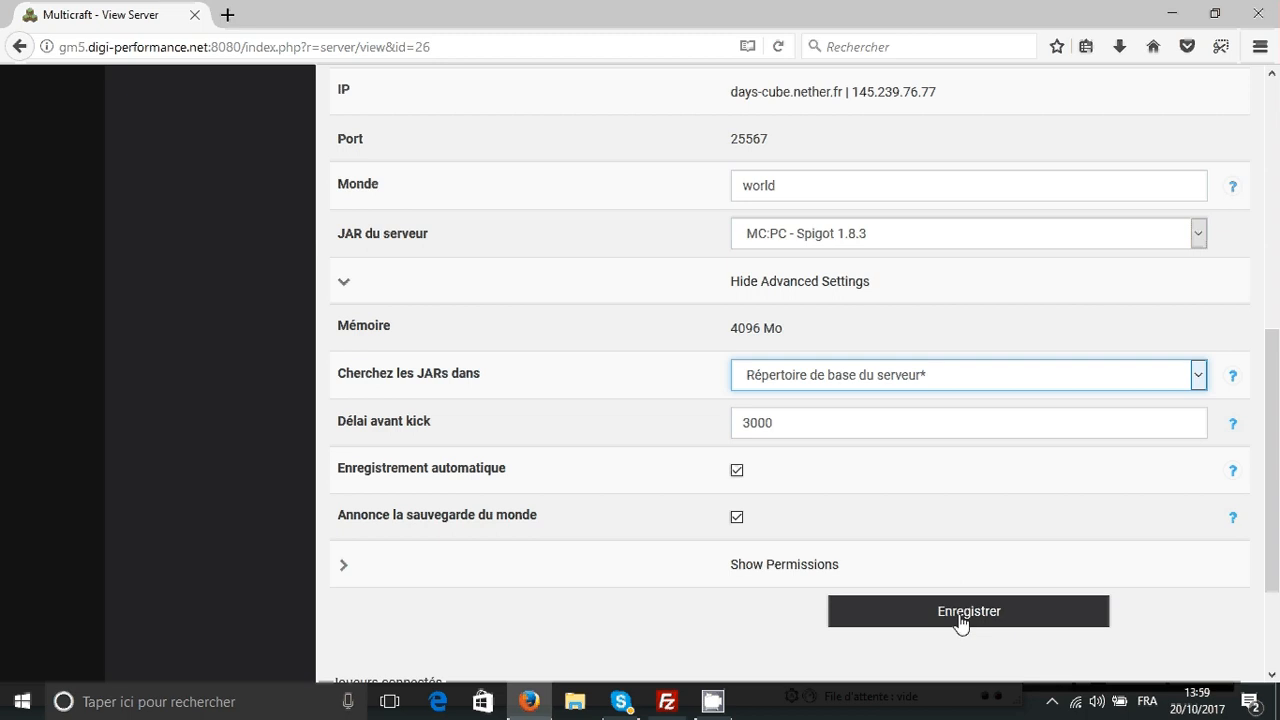
left_click(960, 612)
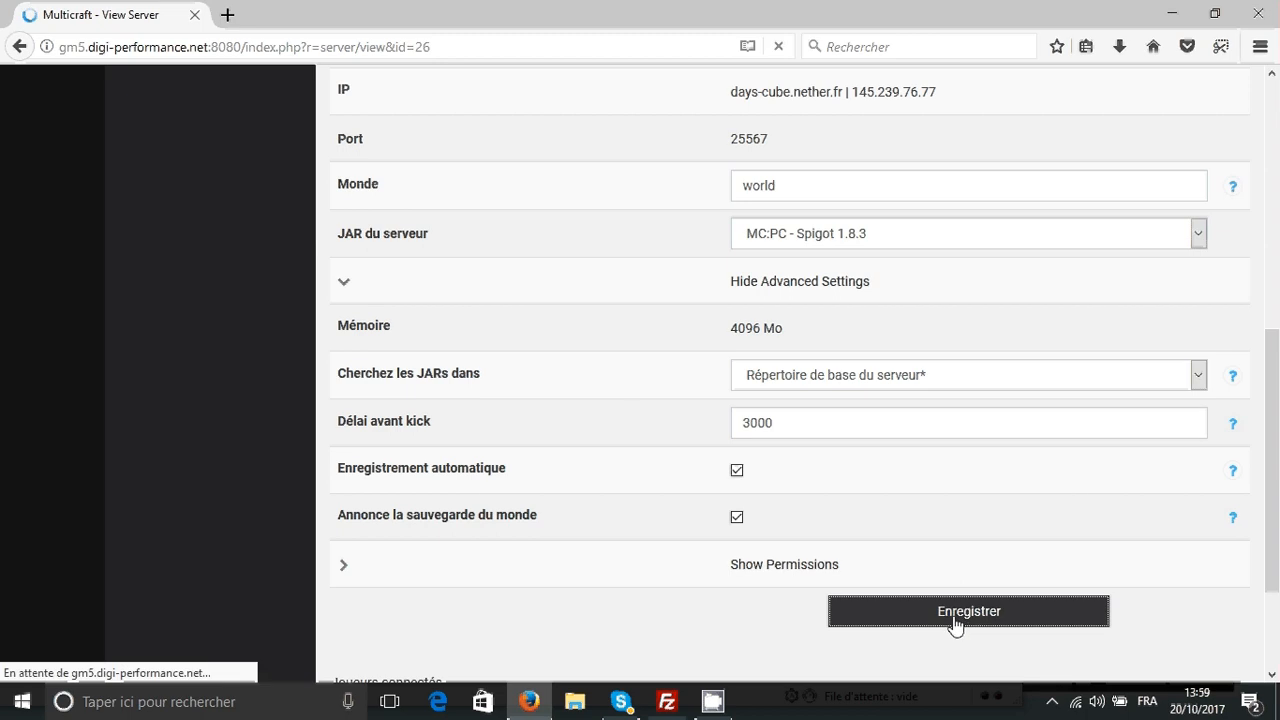
- Replace the server's JAR file name with craftbukkit-1.12-pre6.jar and save the settings
scroll(715, 420, "down", 4)
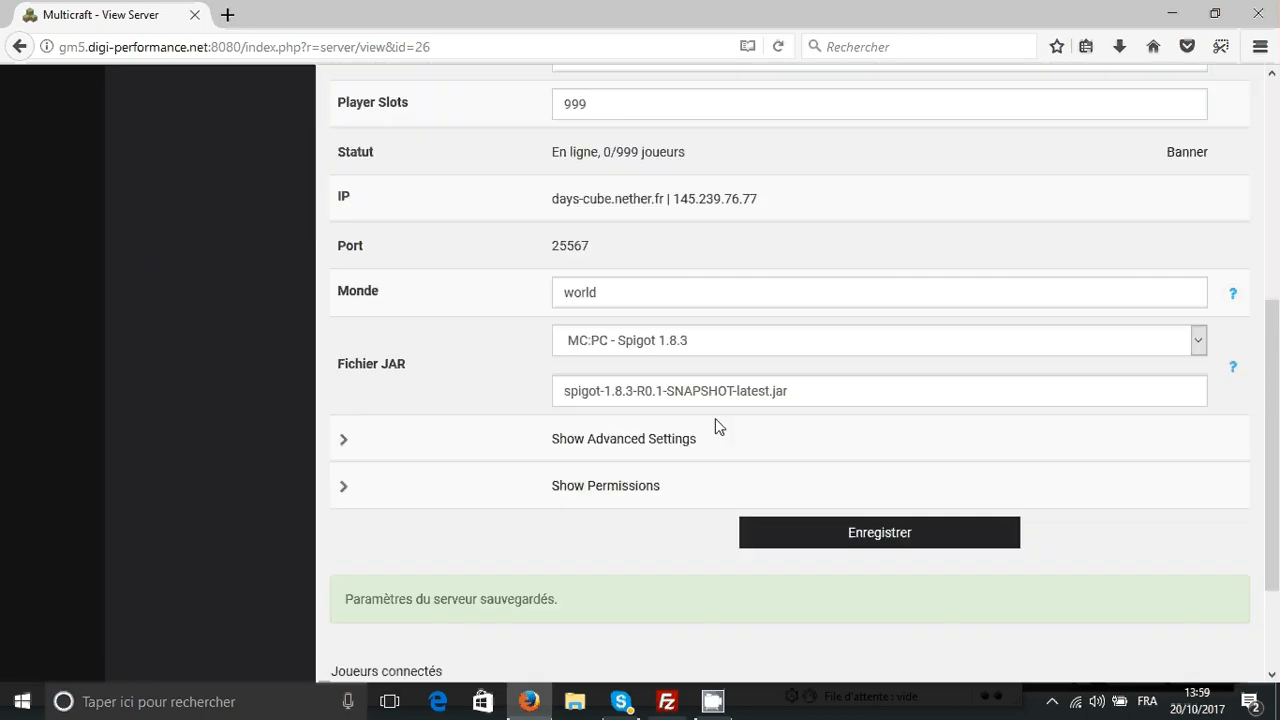
triple_click(818, 387)
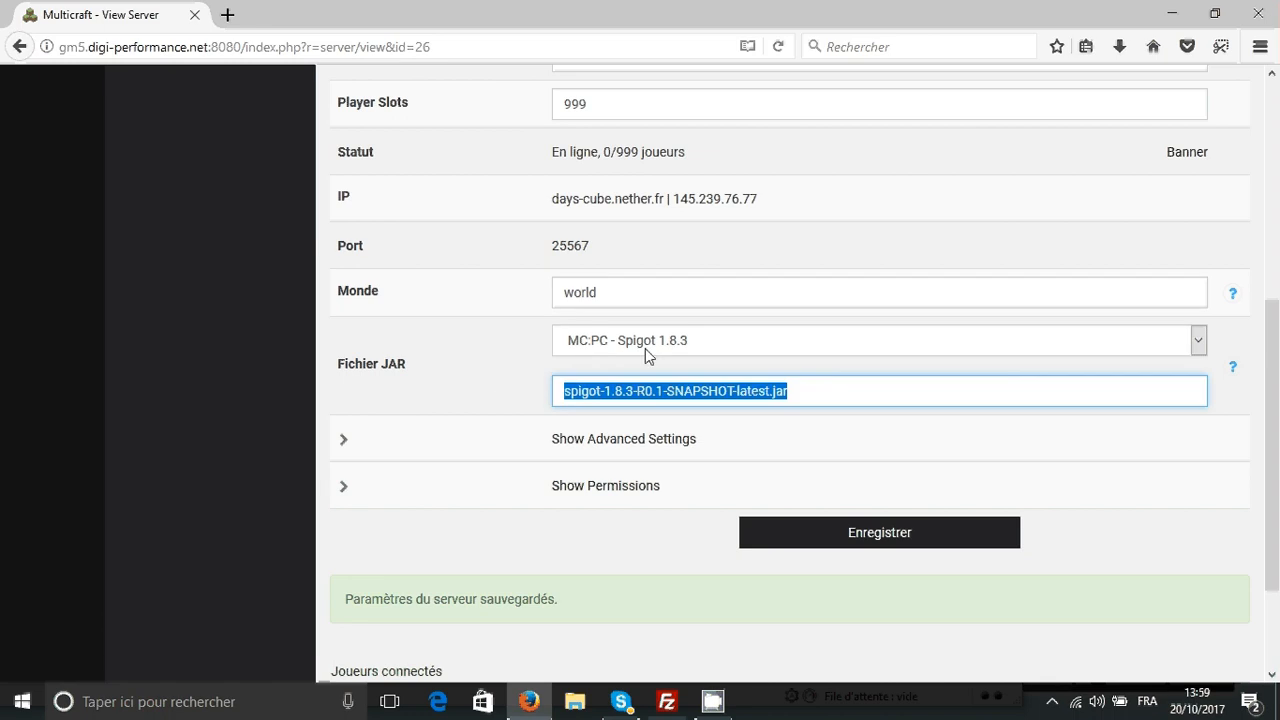
type("craftbukkit-1.12-pre6.jar")
left_click_drag(754, 388, 407, 371)
left_click(407, 371)
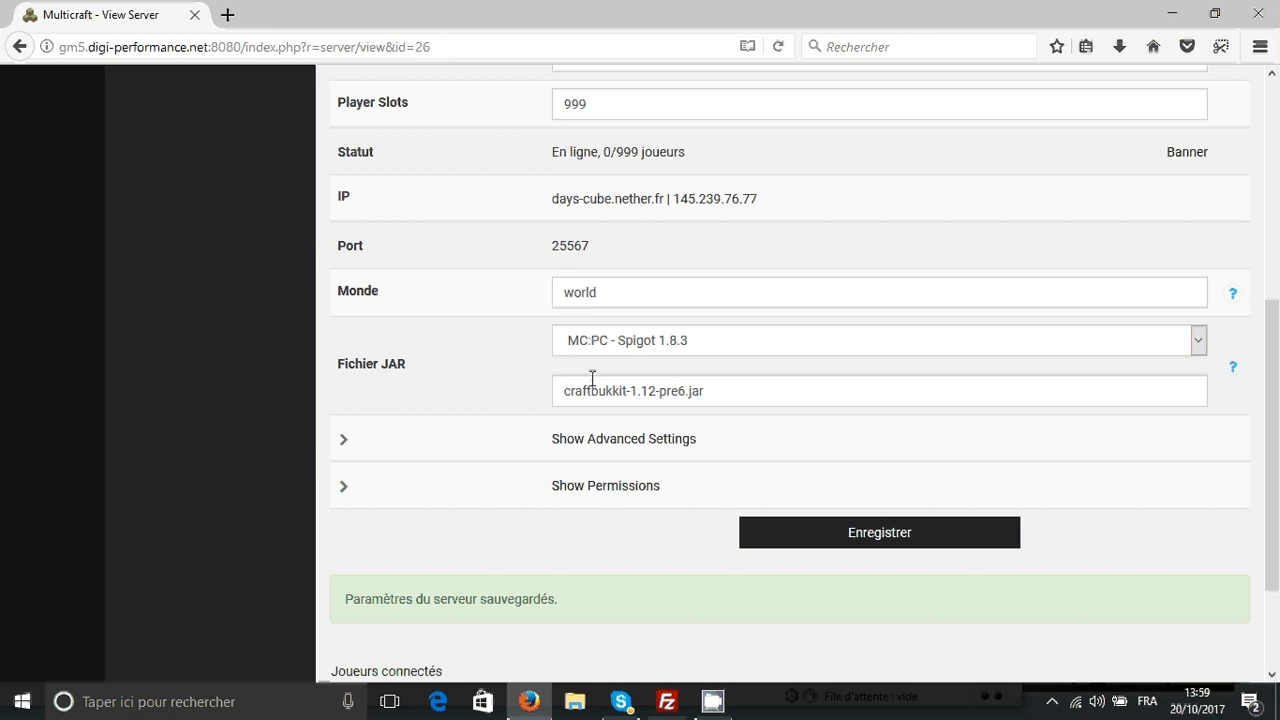
triple_click(877, 397)
left_click(832, 535)
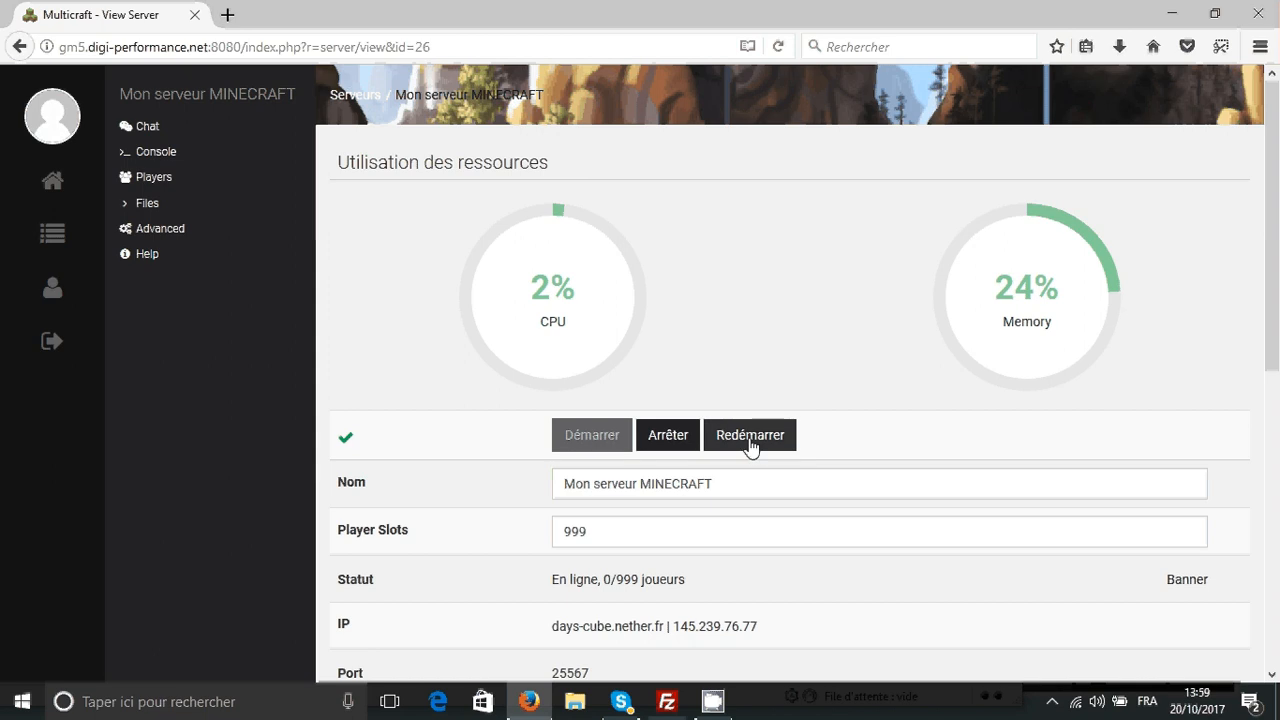
- Restart the server, check its startup log in the console, and return to the server page
left_click(196, 153)
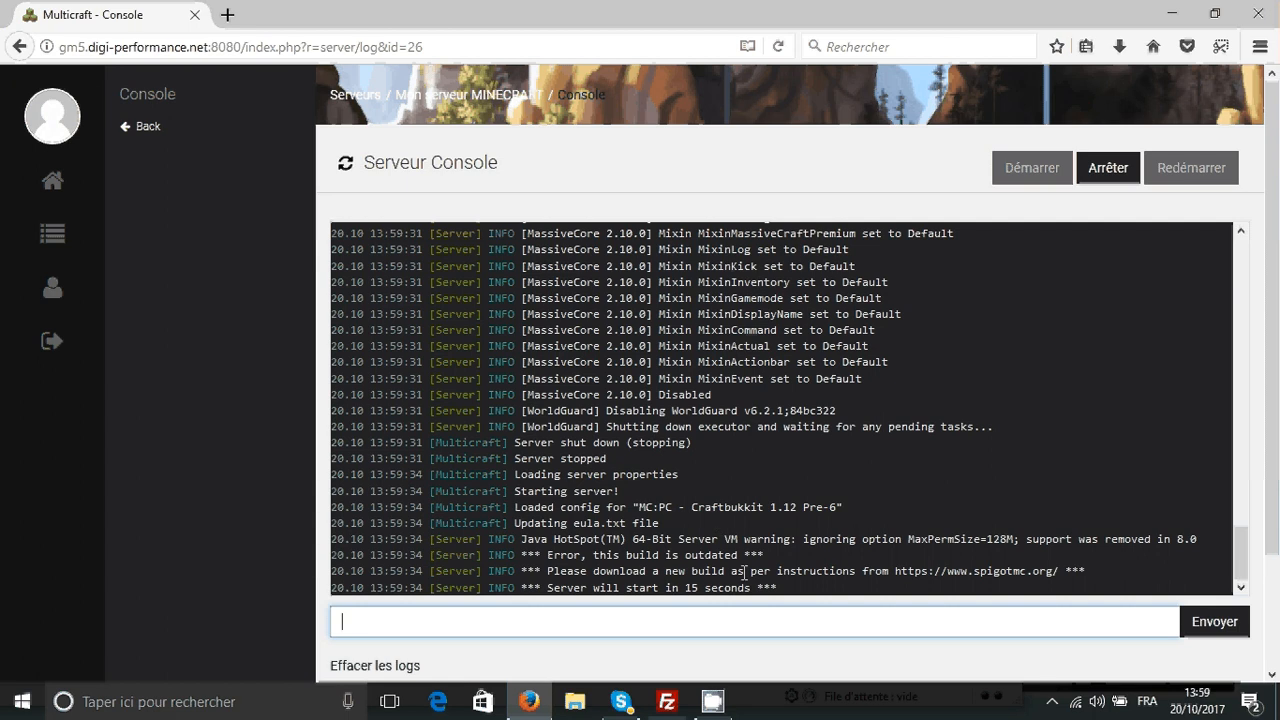
left_click(161, 134)
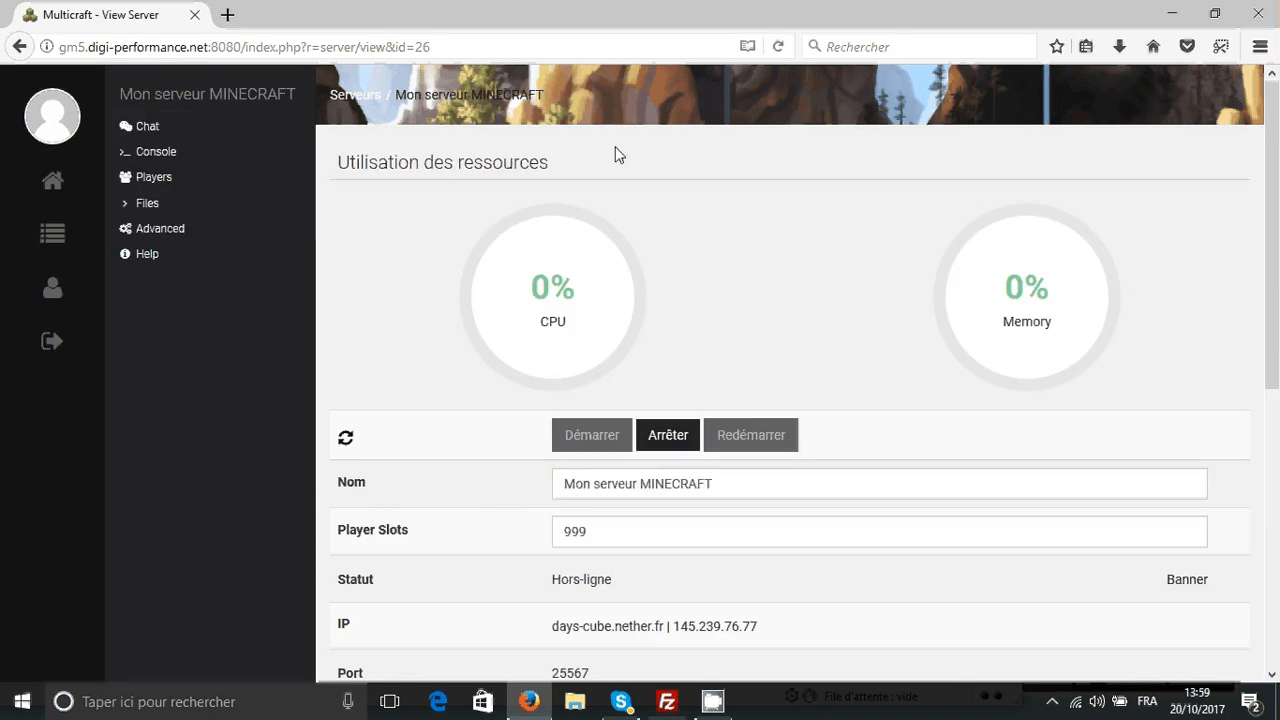
- Review the saved JAR settings on the server page and reopen the console to follow the server's startup
scroll(695, 582, "down", 2)
scroll(695, 582, "down", 3)
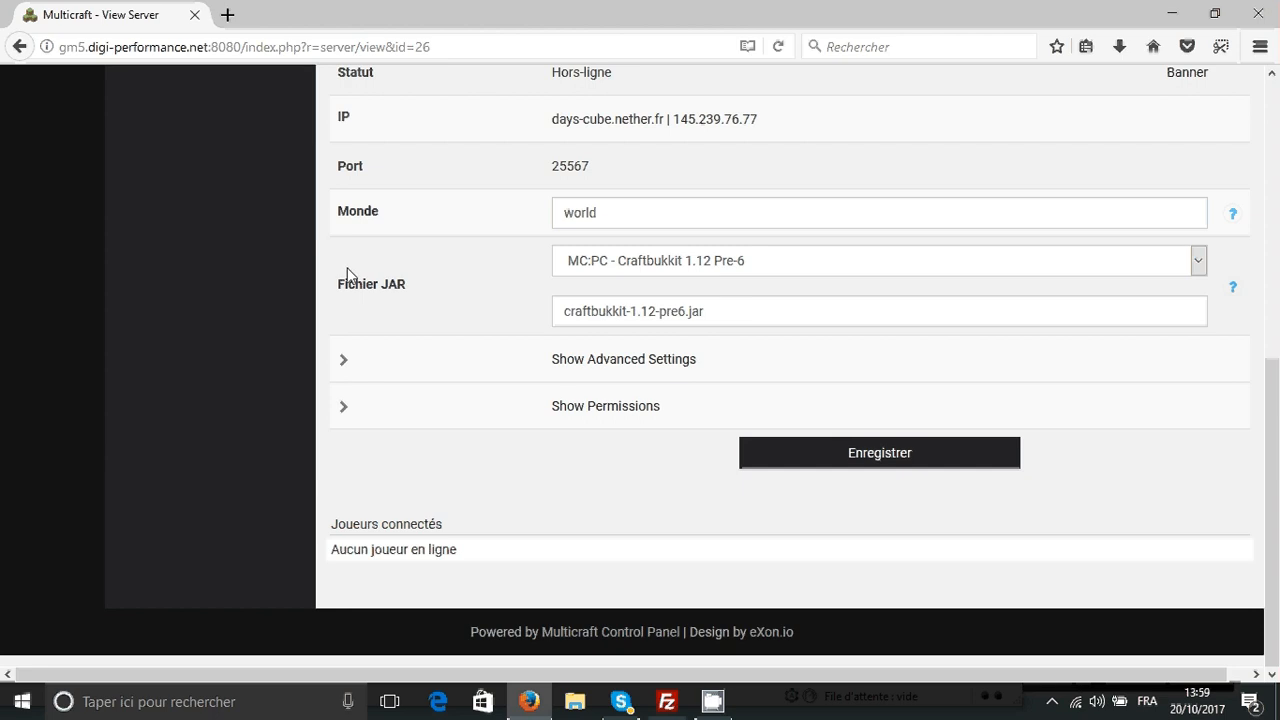
scroll(347, 275, "up", 5)
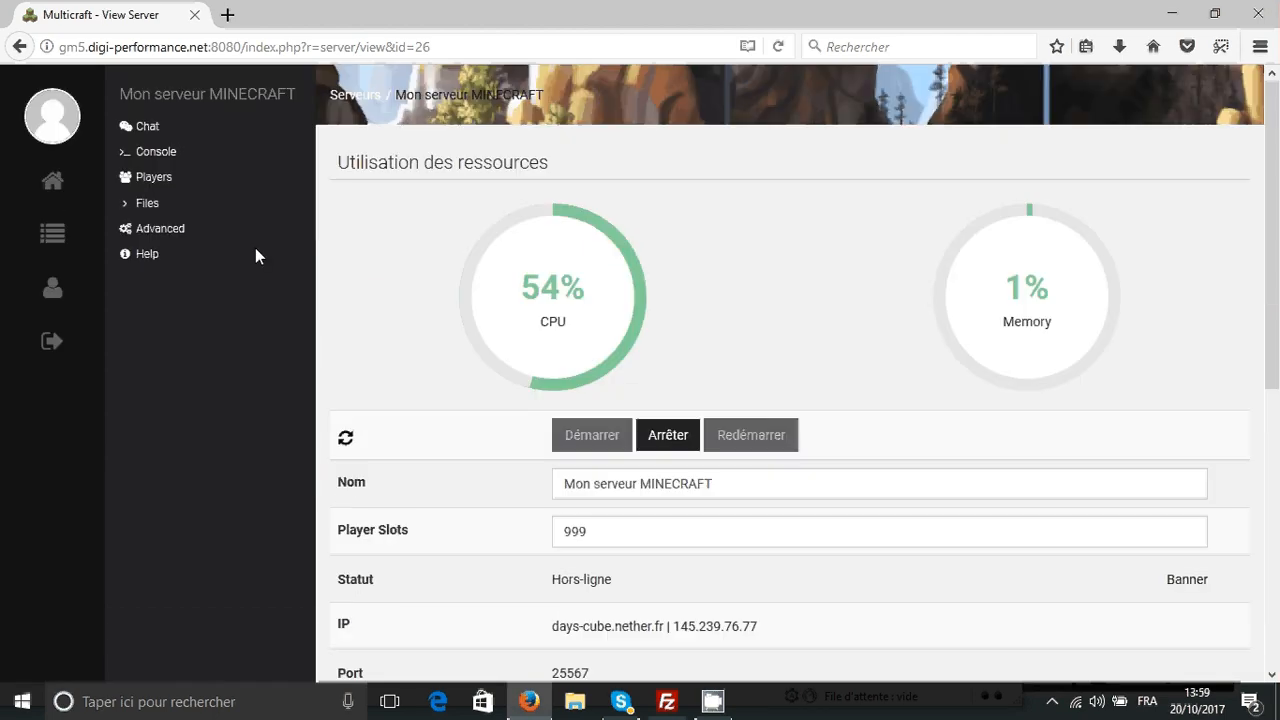
left_click(168, 158)
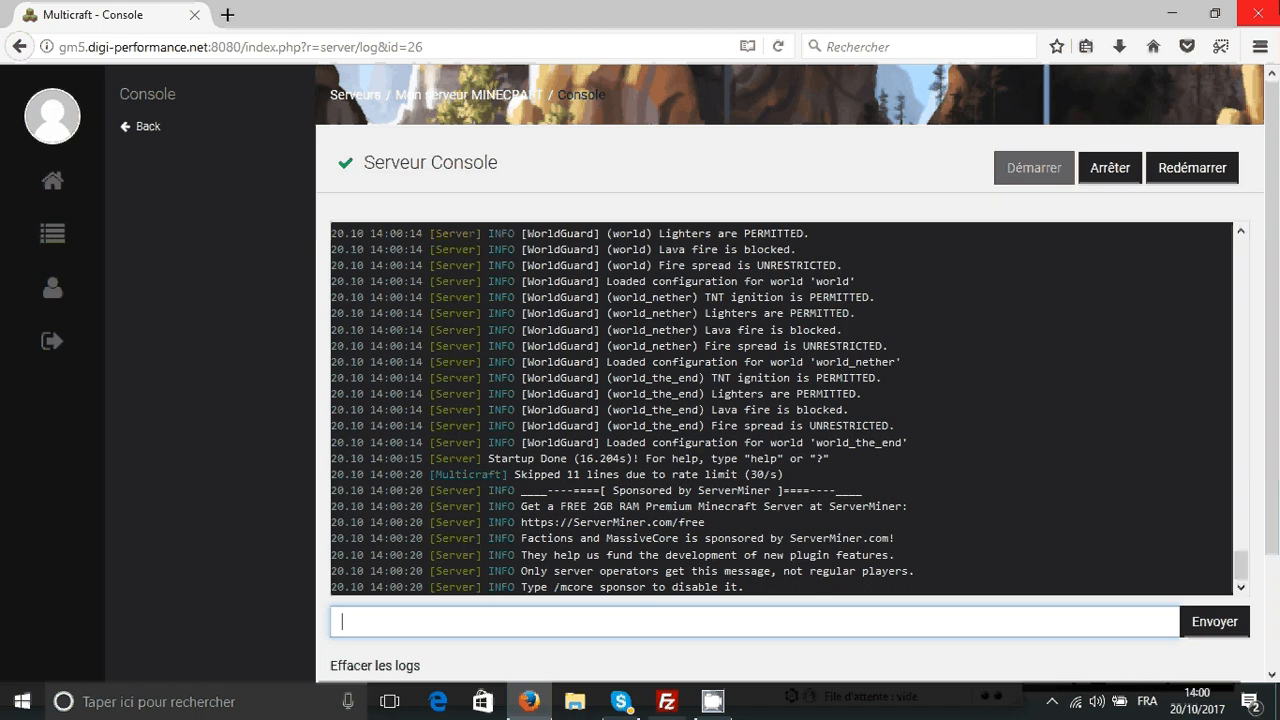
- Minimize the browser to bring the FileZilla window back into view
left_click(702, 711)
double_click(535, 706)
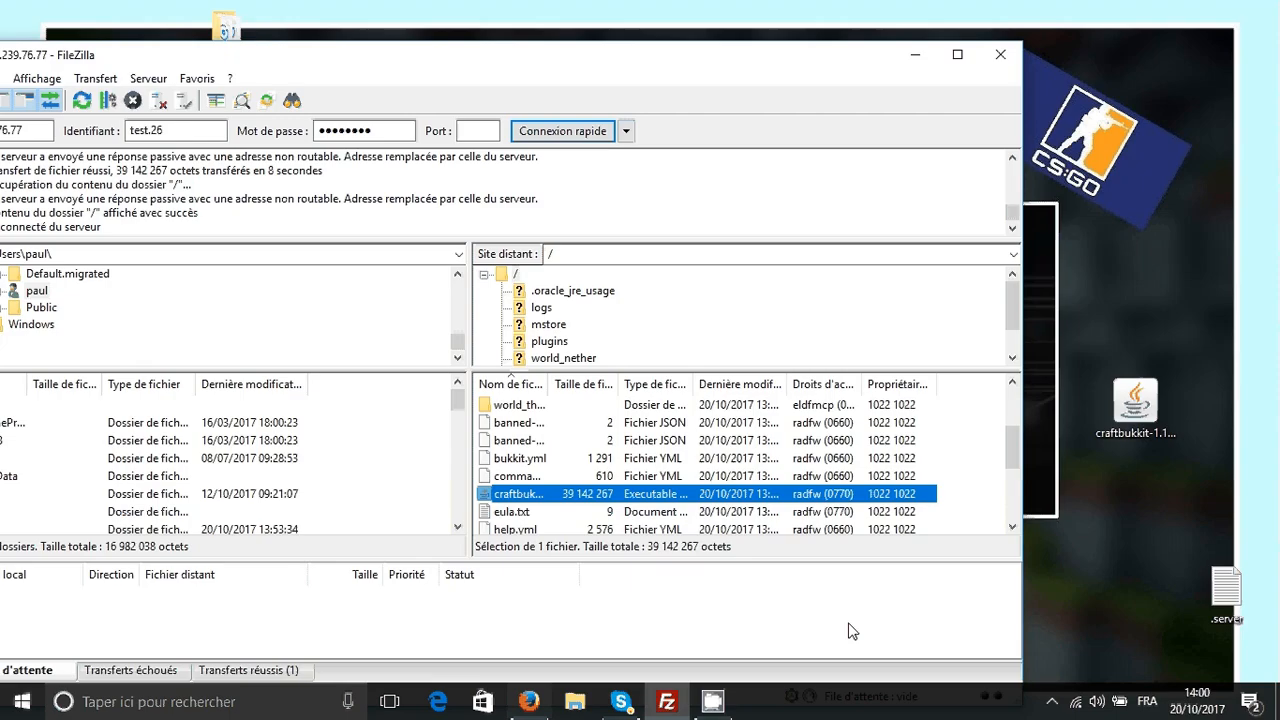